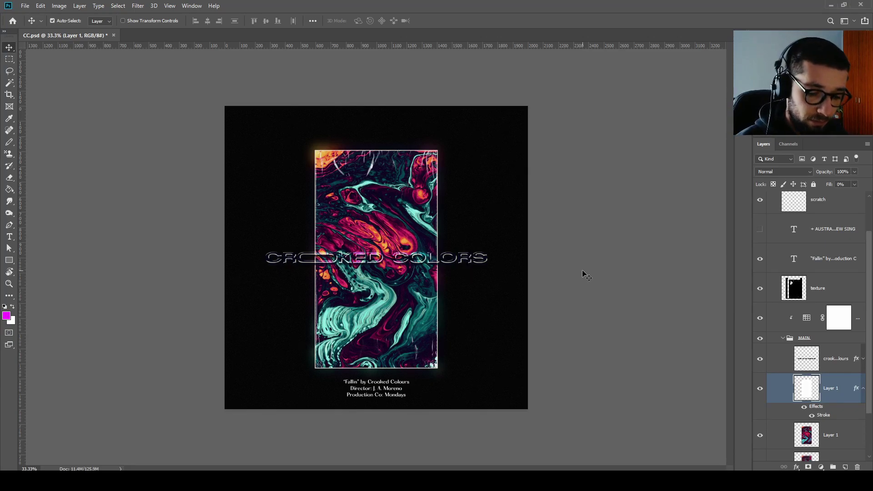
- Fit the CC.psd cover to the window and scroll the Layers panel up to the main group
key(ctrl+0)
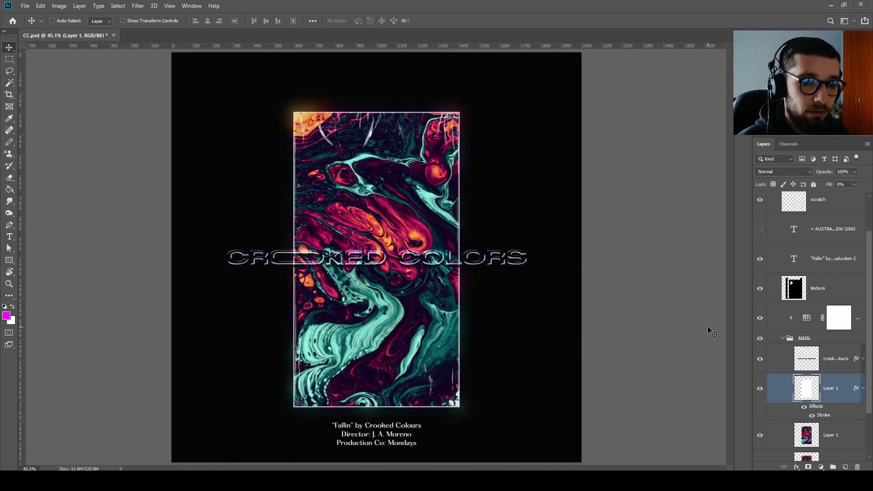
scroll(765, 278, up, 2)
- Select and collapse the main group, then toggle the Layer 4 grain overlay off and back on
click(773, 227)
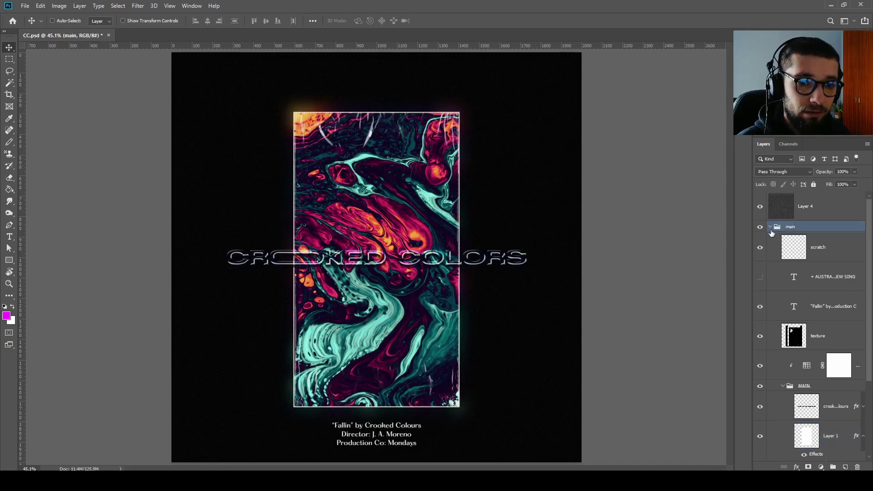
click(771, 227)
click(761, 206)
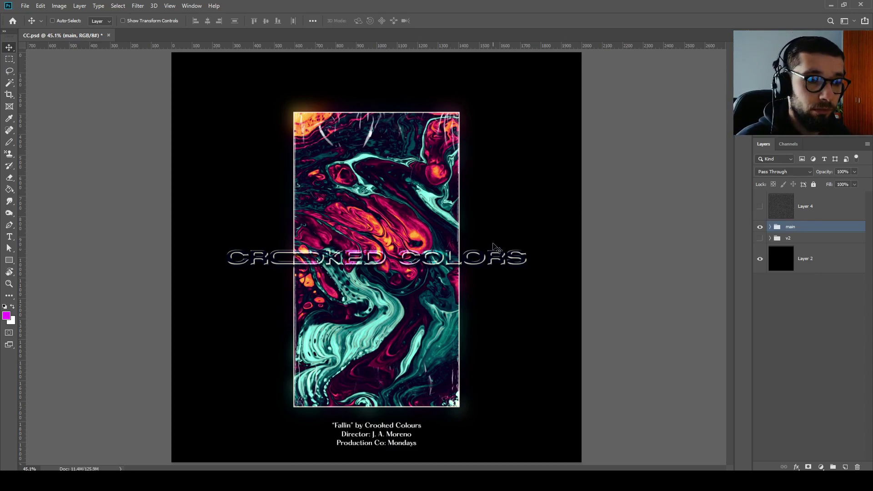
click(760, 206)
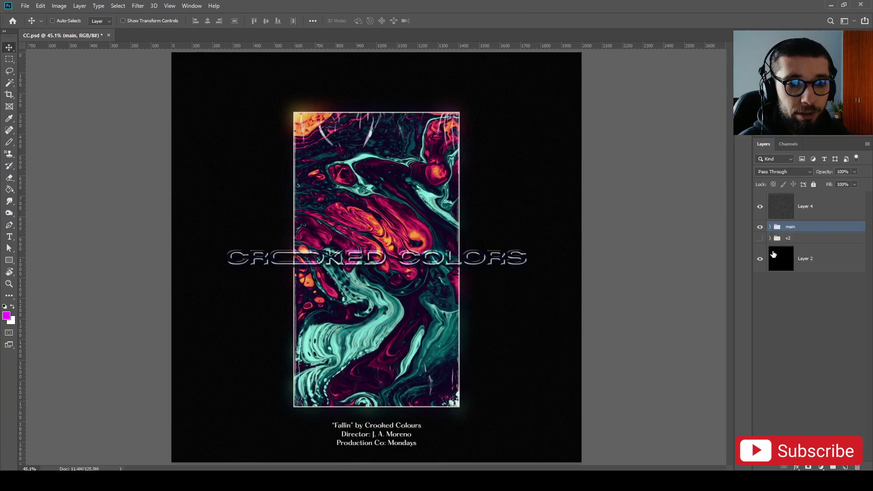
- Rename the main group to 'v1' and expand both the v2 and v1 groups
double_click(790, 227)
text(v1)
key(Return)
click(770, 238)
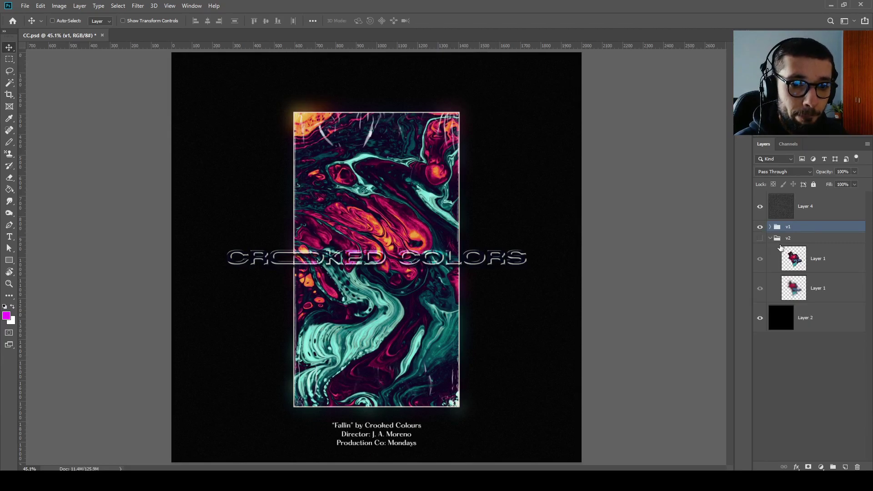
click(772, 227)
- Hide the three v1 paint layers and show the warped v2 paint blob variant
scroll(840, 284, down, 4)
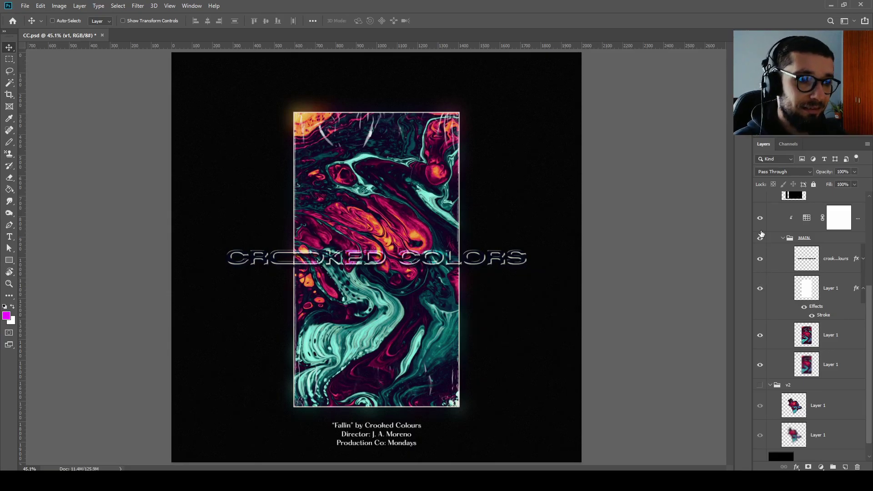
click(760, 288)
click(760, 336)
click(760, 365)
scroll(760, 278, up, 5)
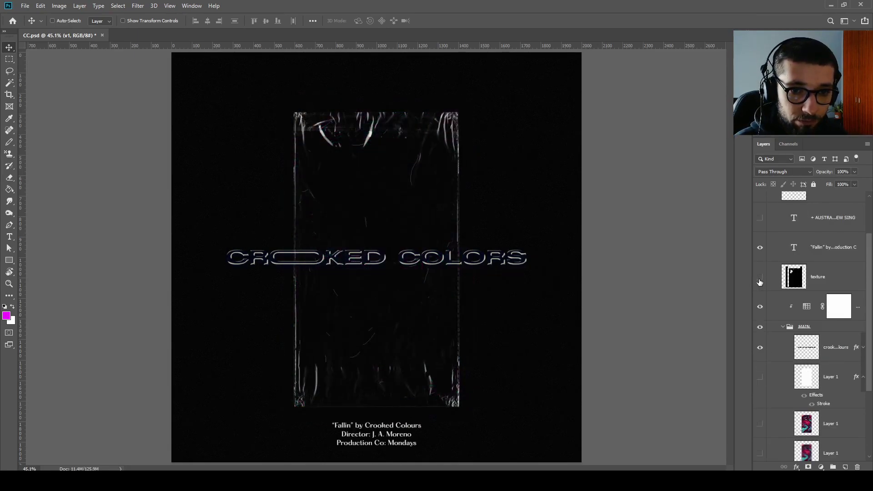
scroll(760, 279, down, 5)
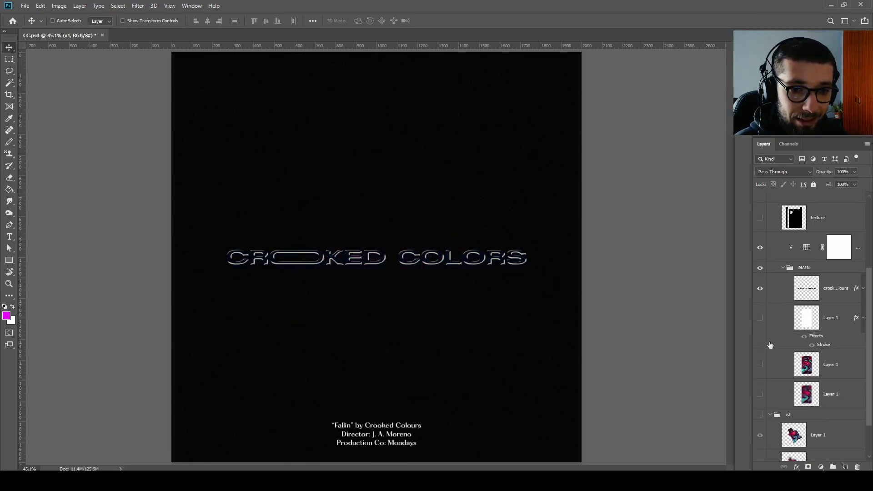
click(760, 367)
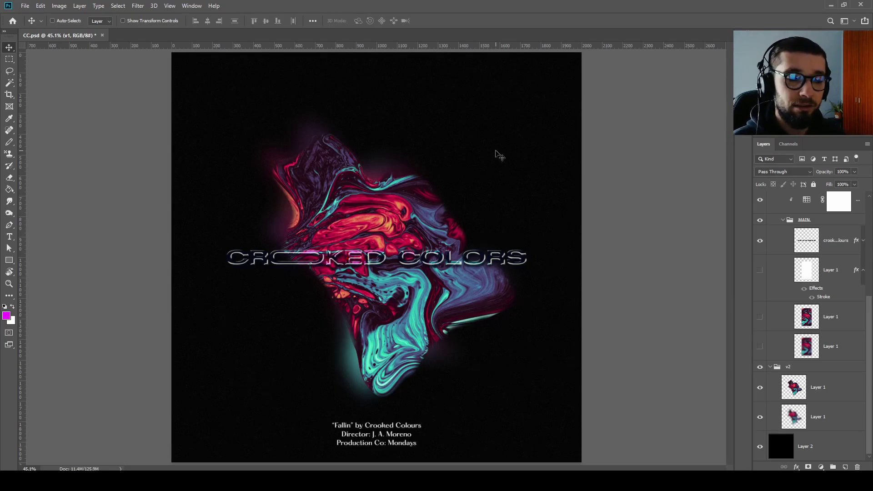
- Hide v2 again and turn the v1 paint layers and texture scratches back on
click(760, 367)
click(762, 354)
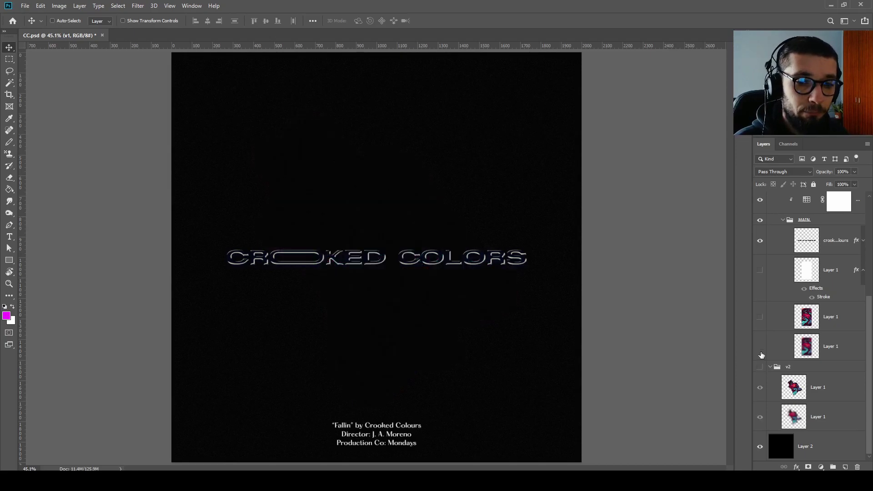
drag(760, 317, 761, 270)
scroll(761, 301, up, 4)
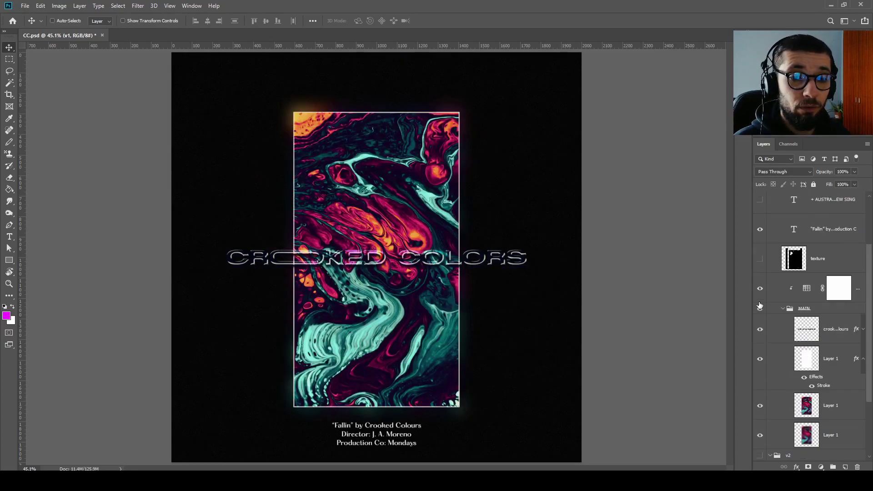
click(760, 258)
scroll(760, 258, up, 2)
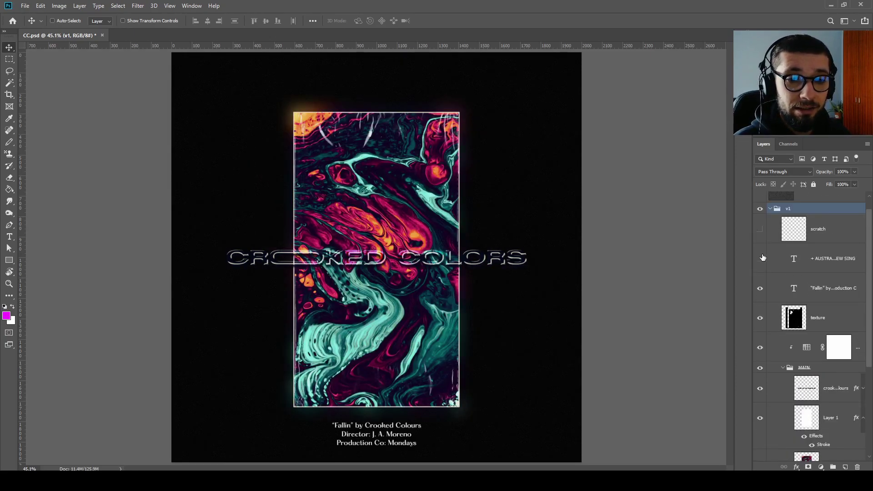
- Hide the title, frame and texture layers, leave MAIN with one paint layer, and enable Color Lookup
click(760, 230)
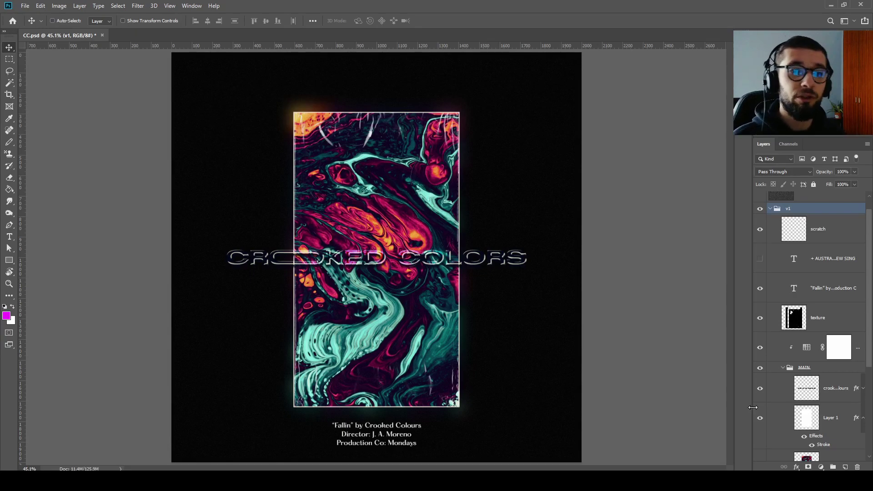
scroll(823, 278, down, 3)
alt+click(765, 269)
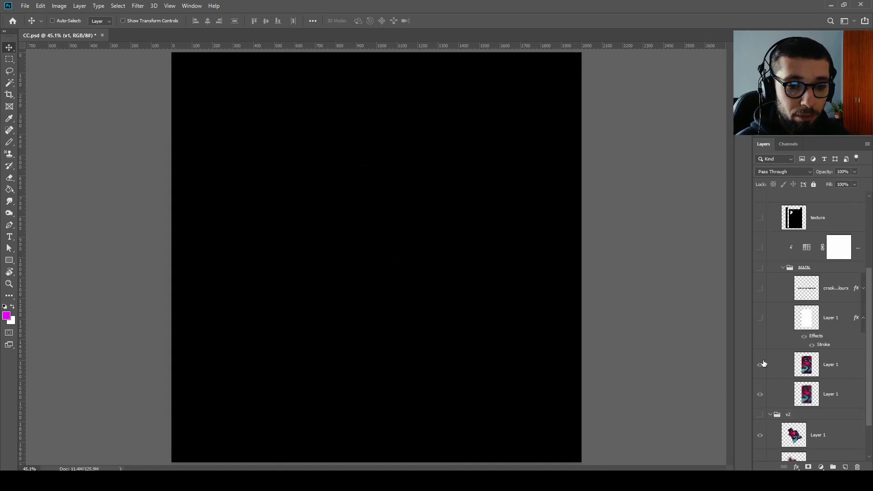
click(760, 365)
click(761, 394)
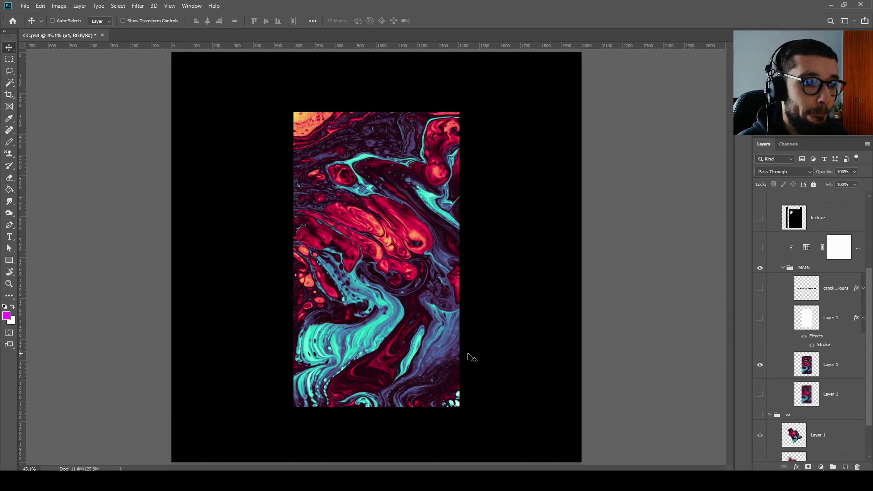
click(760, 248)
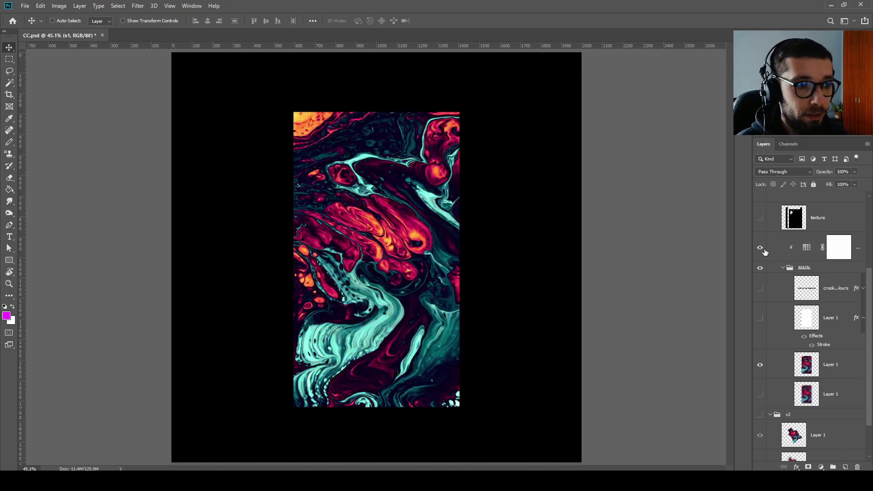
- Confirm the Color Lookup 3DLUT file is TealOrangePlusContrast, then select the upper paint layer
click(806, 249)
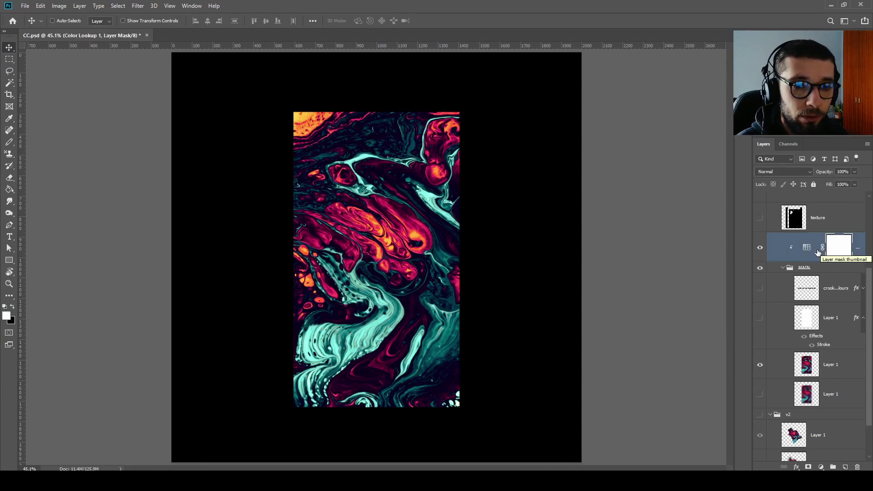
double_click(808, 250)
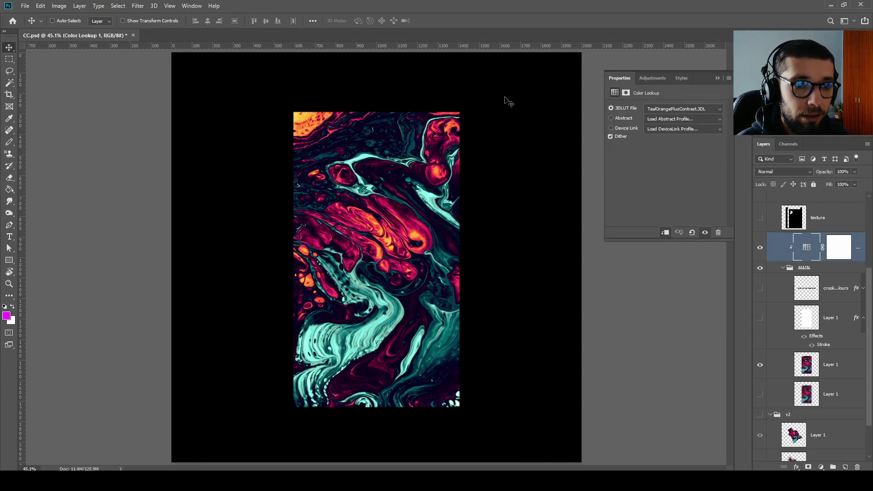
click(686, 112)
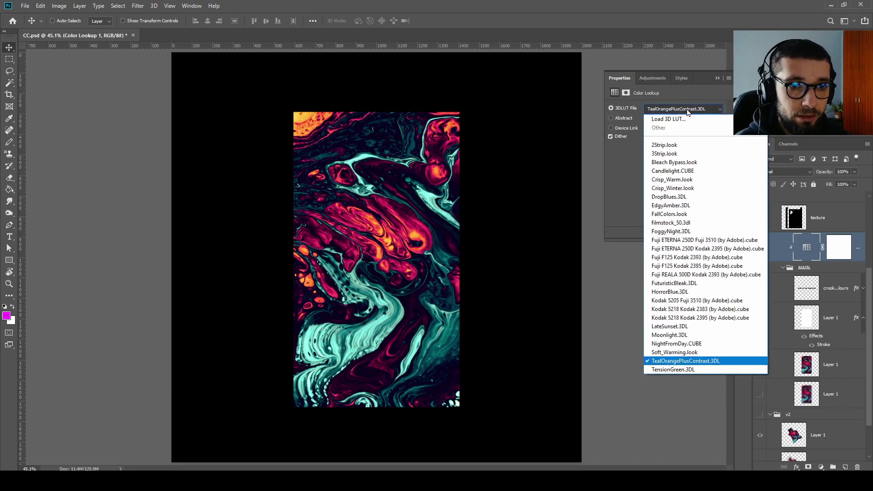
click(687, 112)
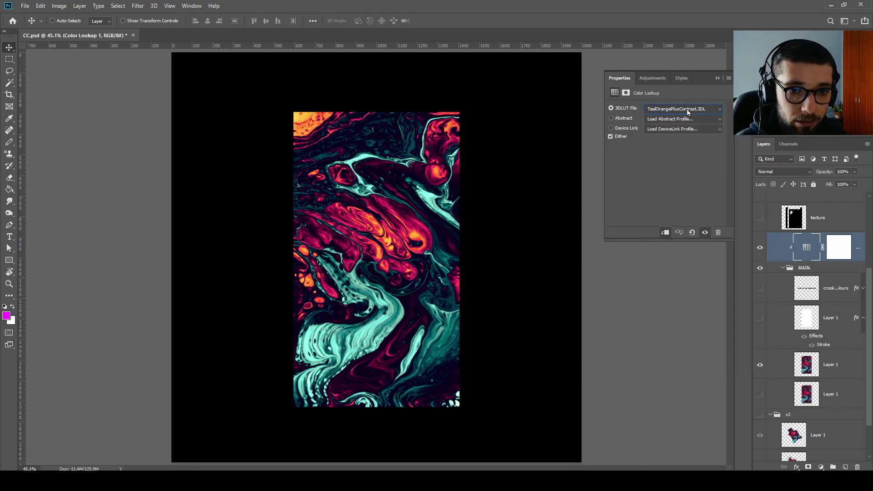
click(718, 78)
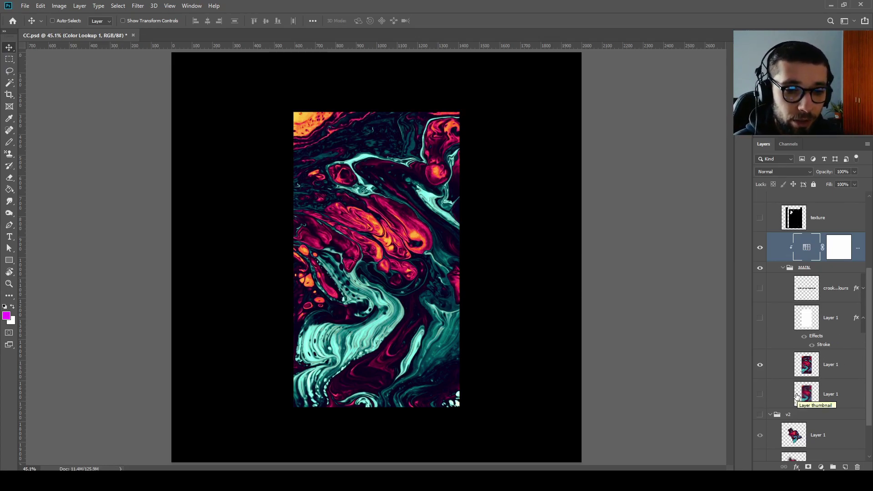
click(808, 372)
- Turn on the lower 50% paint copy and apply a 30 px Gaussian Blur to it
click(809, 399)
click(760, 394)
click(171, 5)
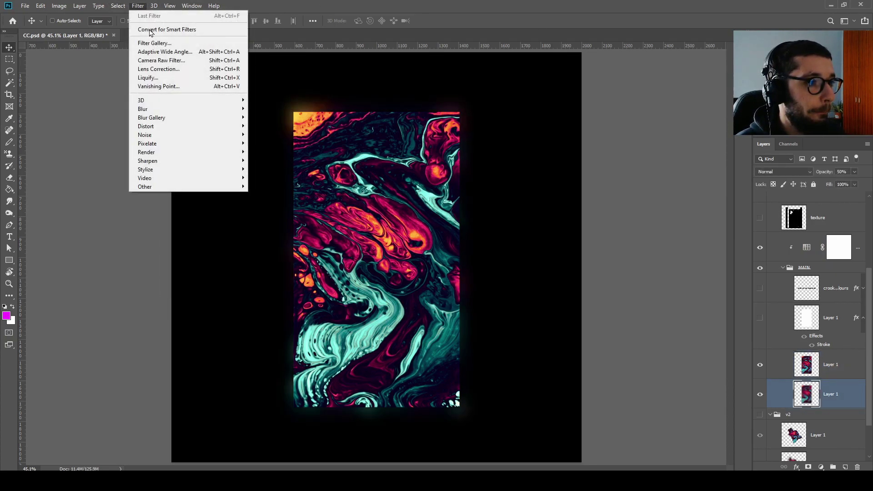
mouse_move(191, 109)
click(290, 144)
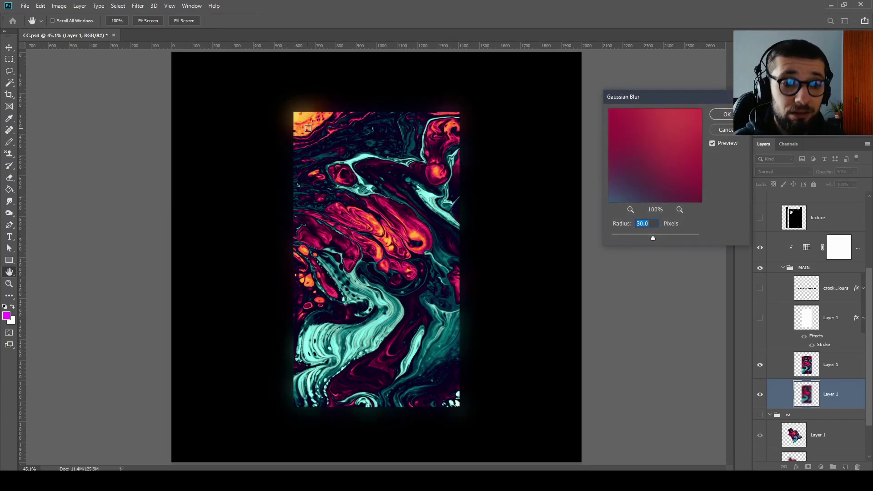
key(Return)
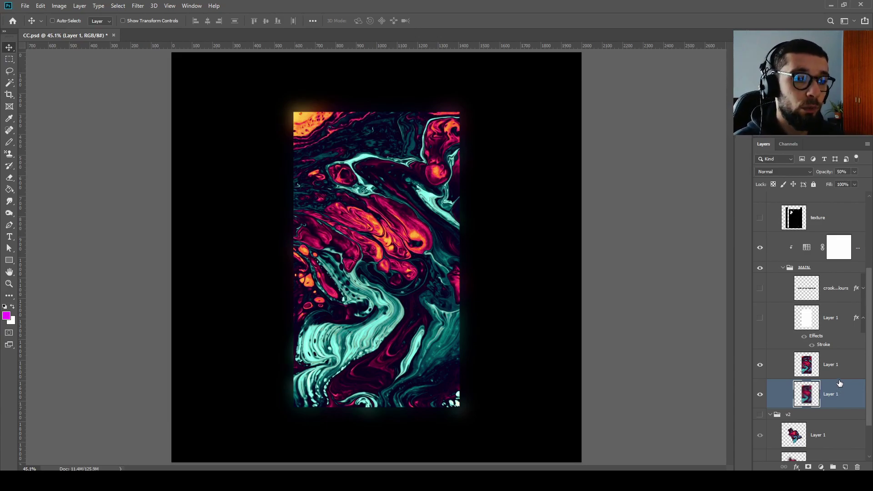
click(833, 324)
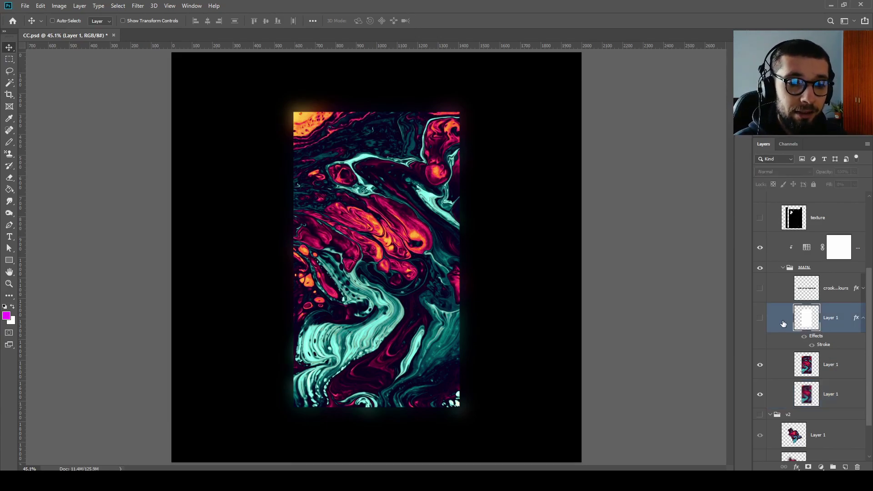
- Show the white frame layer and set the Rectangle tool to no fill with a white 5 px stroke
click(760, 320)
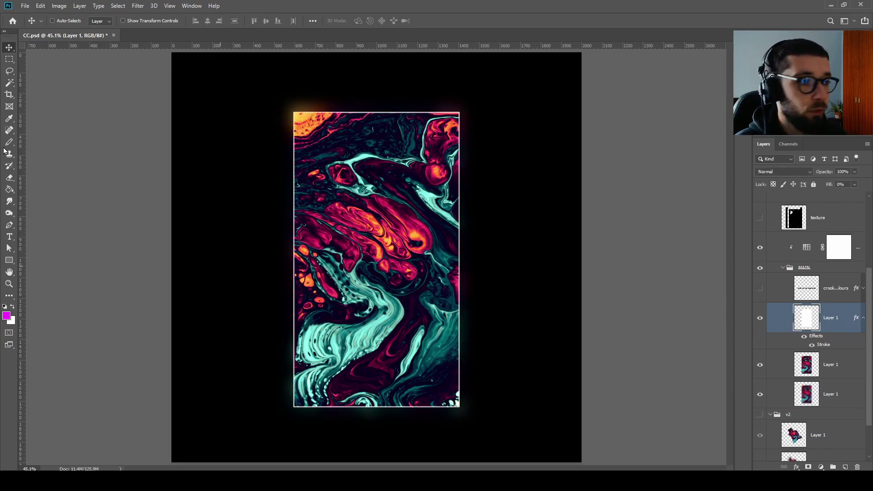
key(u)
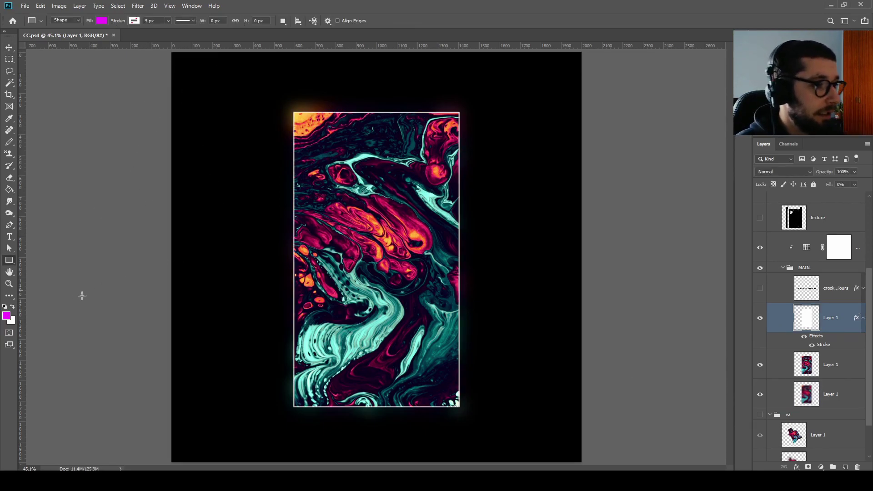
right_click(11, 262)
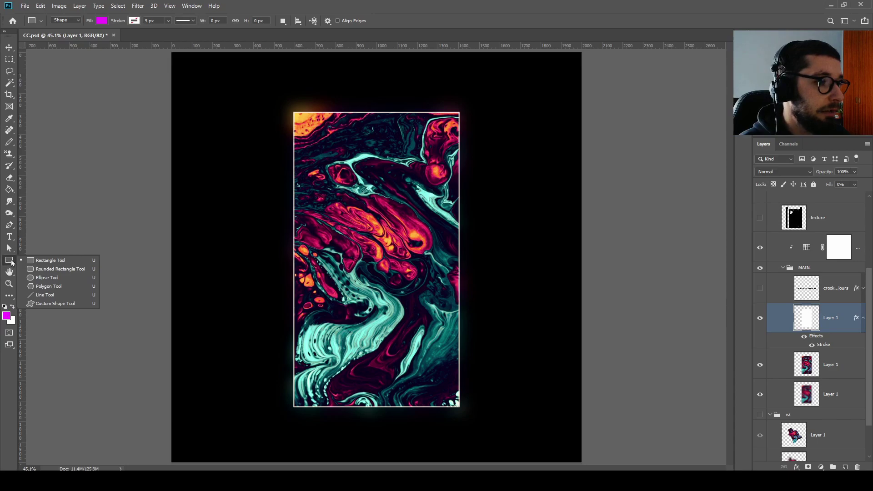
click(37, 262)
click(102, 21)
click(66, 39)
click(136, 22)
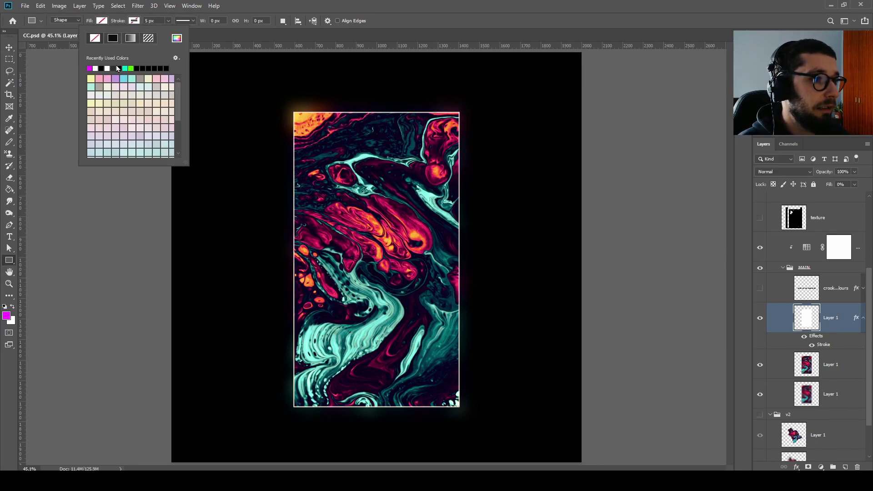
click(96, 68)
click(320, 5)
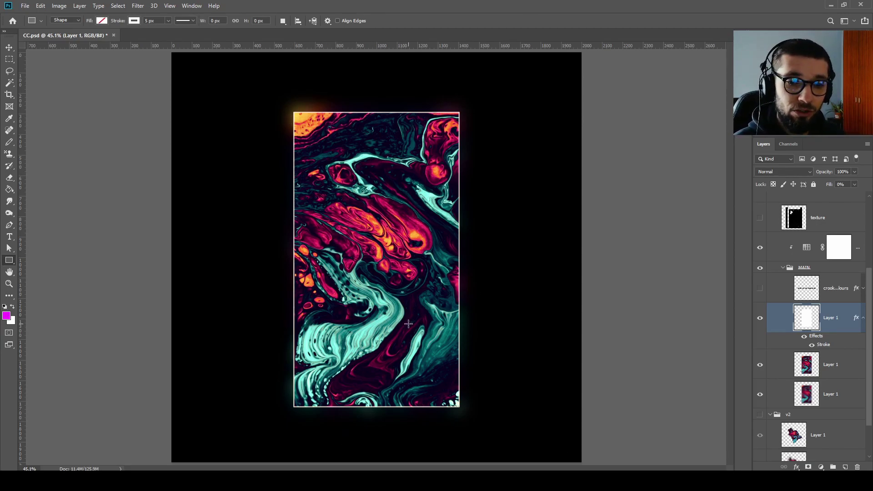
- Show and select the CROOKED COLORS title layer and set its font to Stretch Pro
click(760, 288)
click(810, 290)
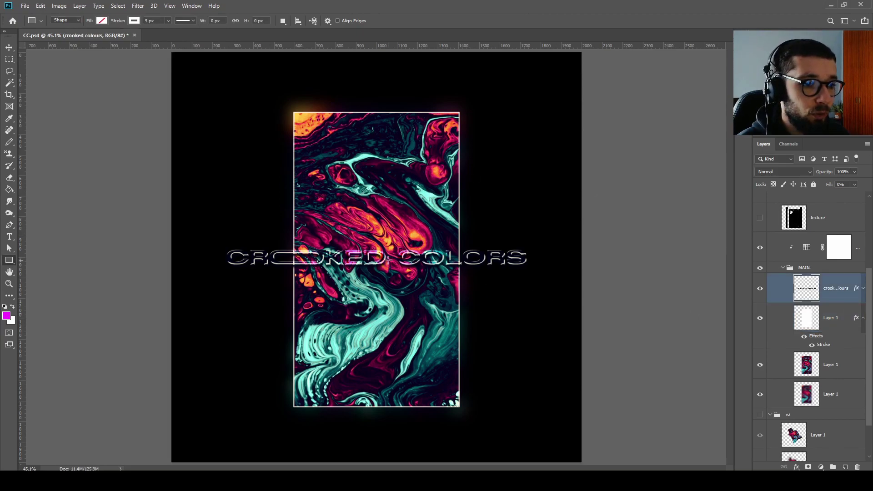
key(t)
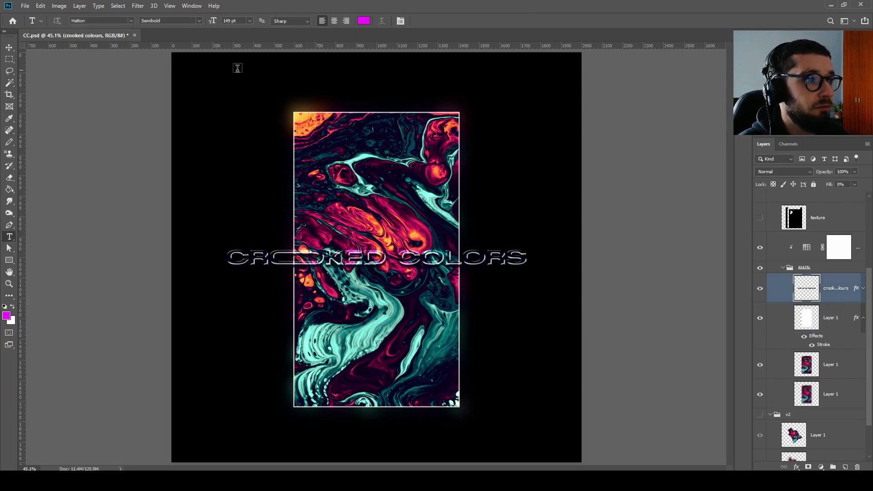
click(122, 21)
text(stre)
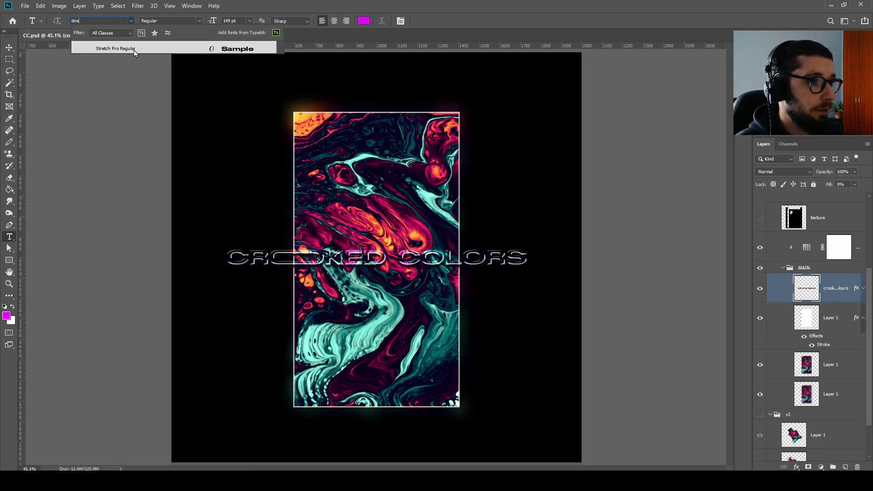
key(Return)
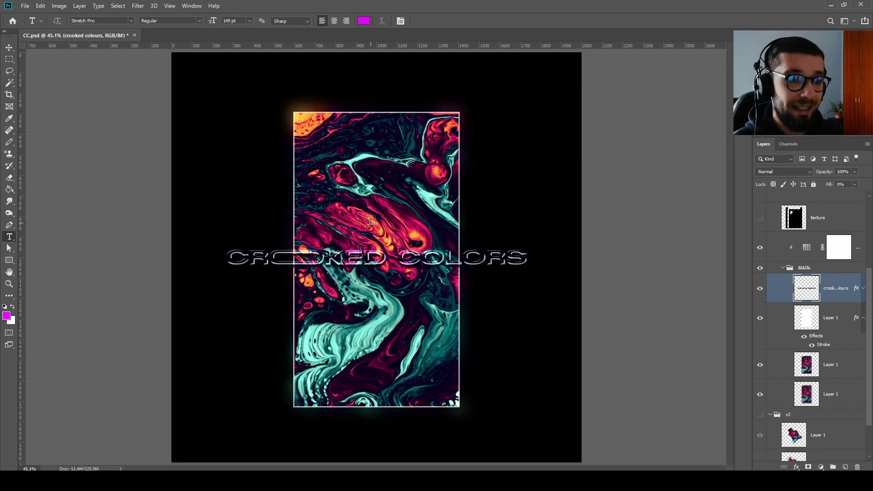
- Re-dock the document window, then open the title's Layer Style at its Bevel & Emboss settings
drag(28, 44, 27, 39)
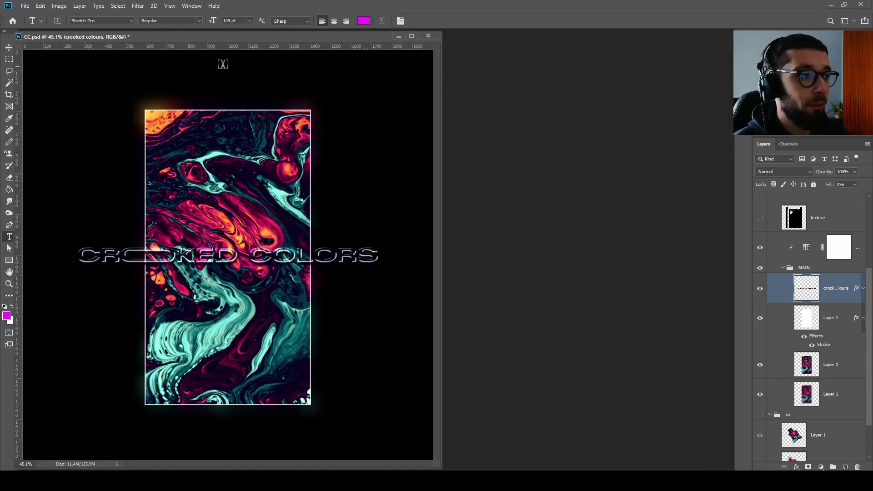
double_click(257, 36)
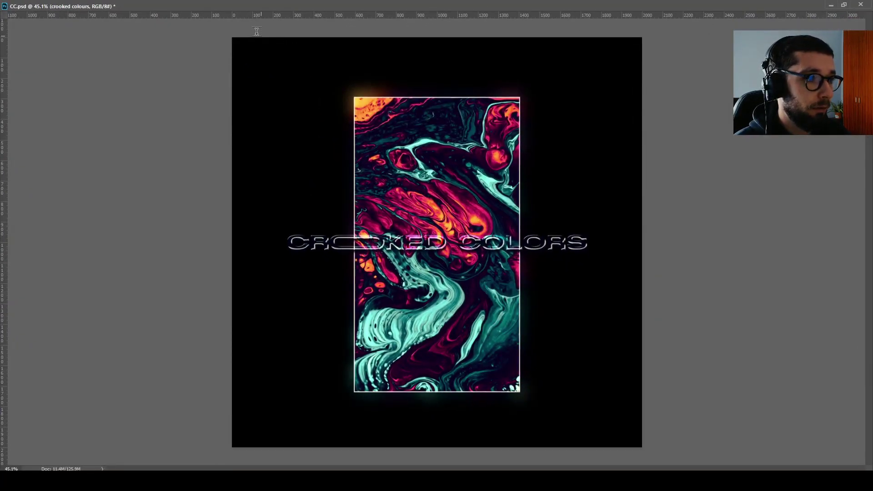
drag(249, 6, 165, 28)
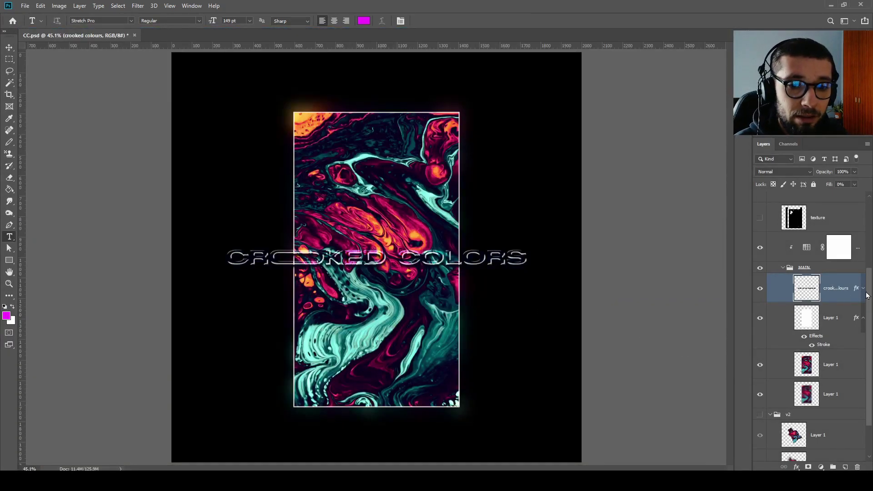
click(862, 290)
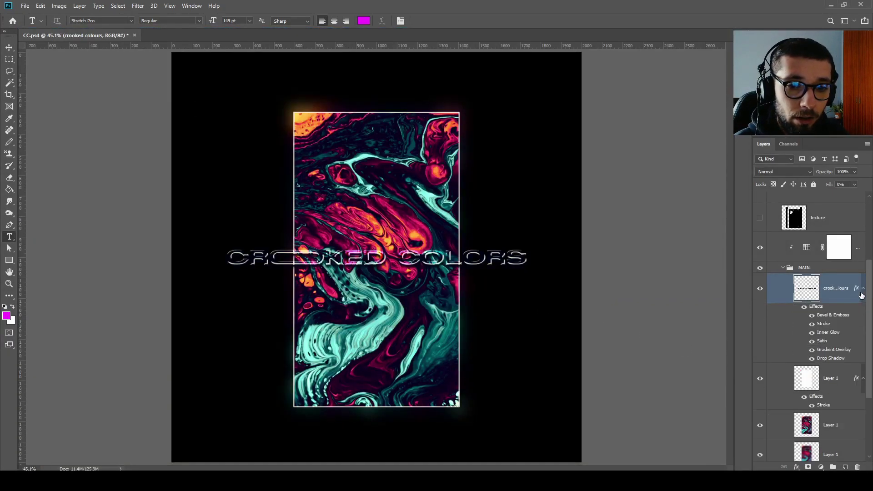
double_click(857, 292)
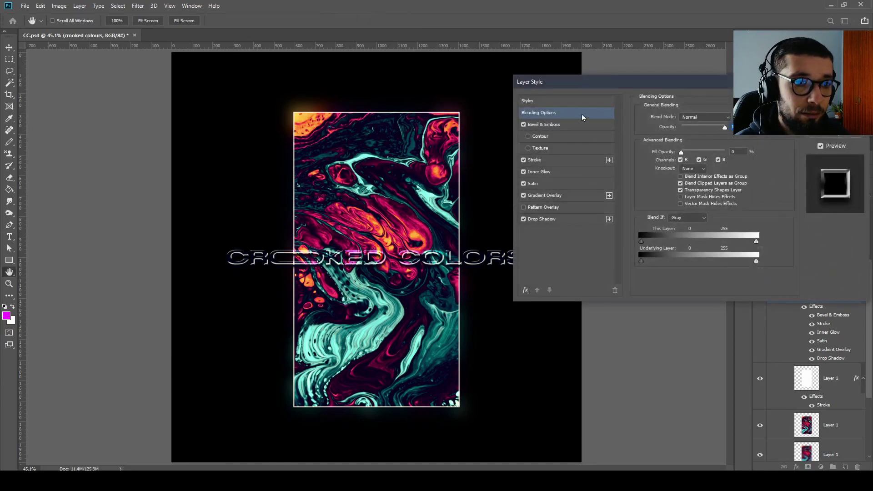
drag(580, 89, 541, 80)
click(574, 123)
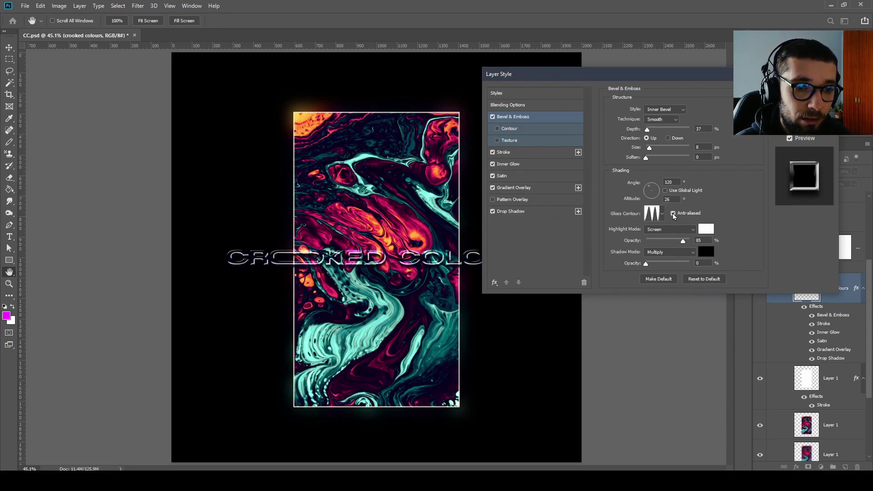
- Review the gloss contour, Stroke, Inner Glow, Satin, Gradient Overlay and Drop Shadow settings, then close
click(665, 216)
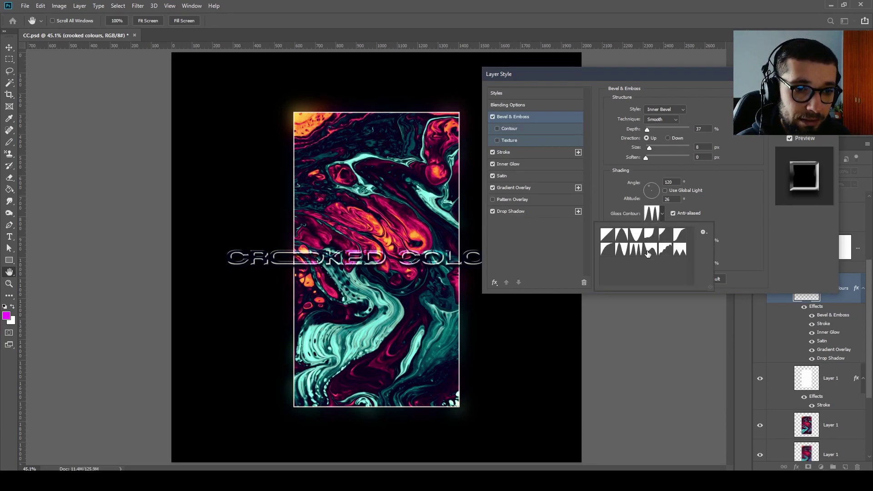
click(720, 210)
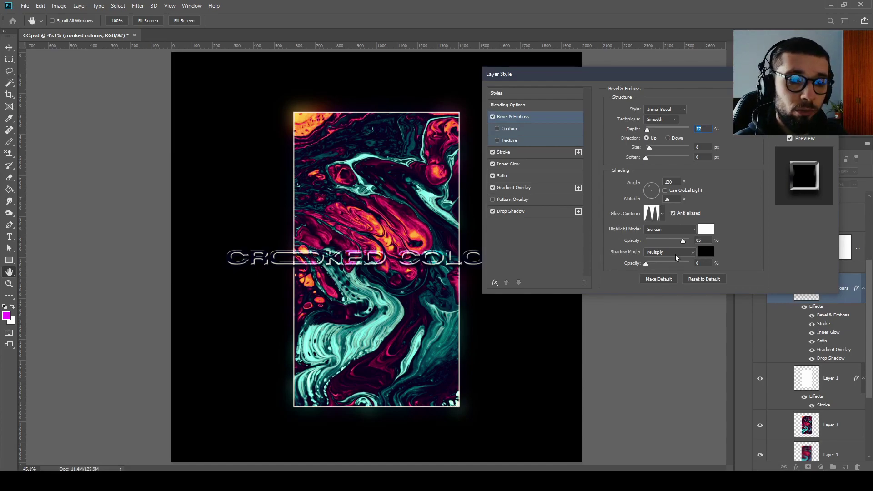
click(527, 156)
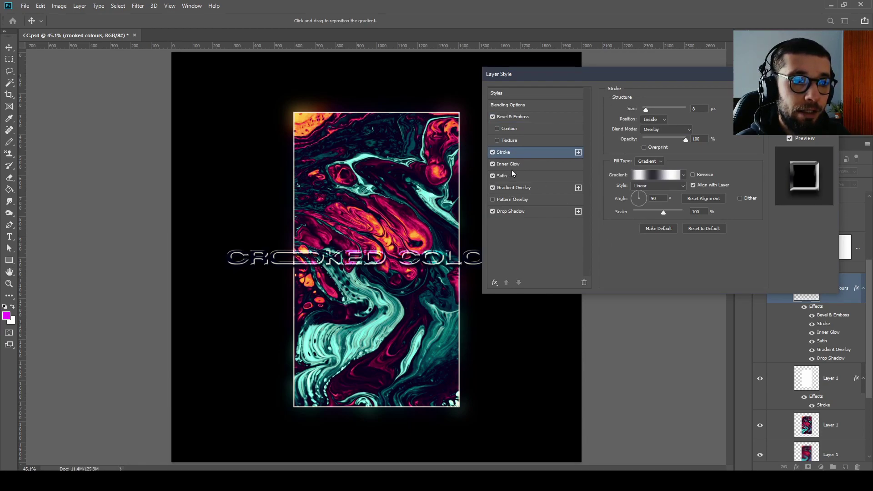
click(518, 167)
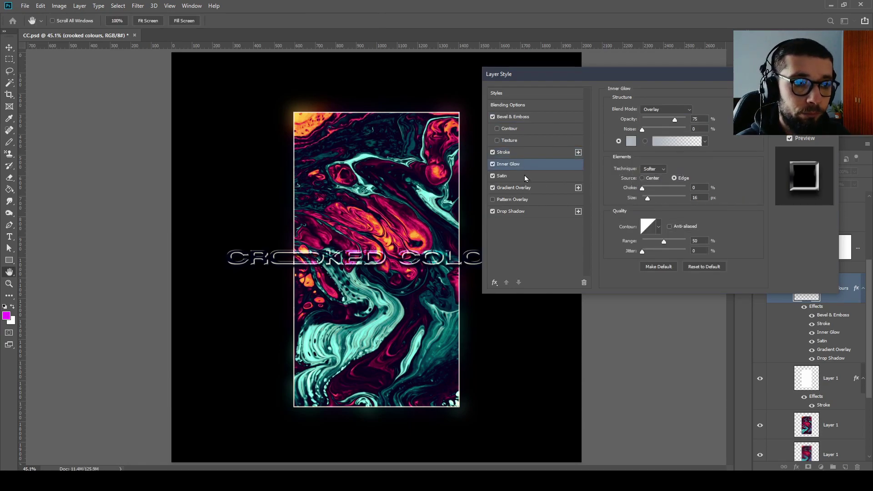
click(528, 181)
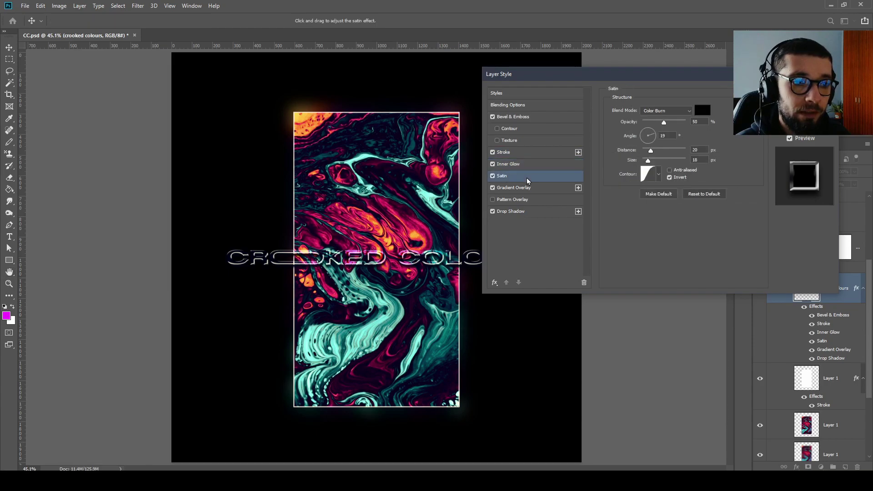
click(551, 190)
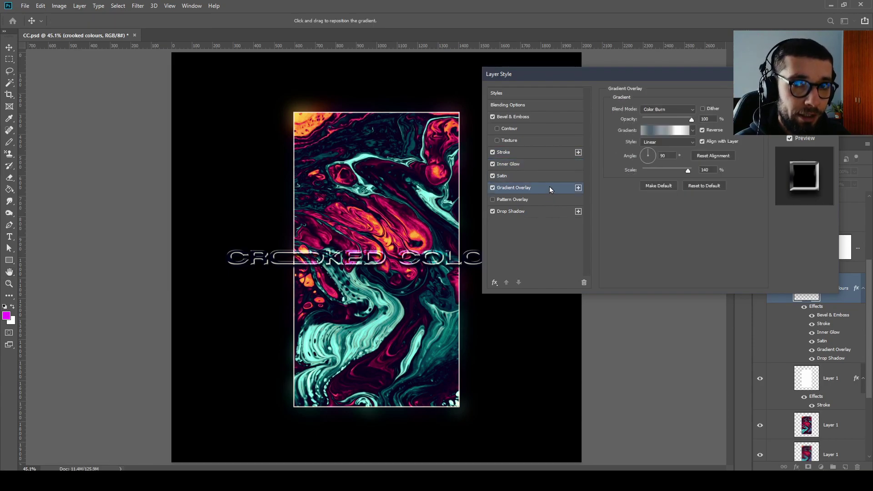
click(551, 214)
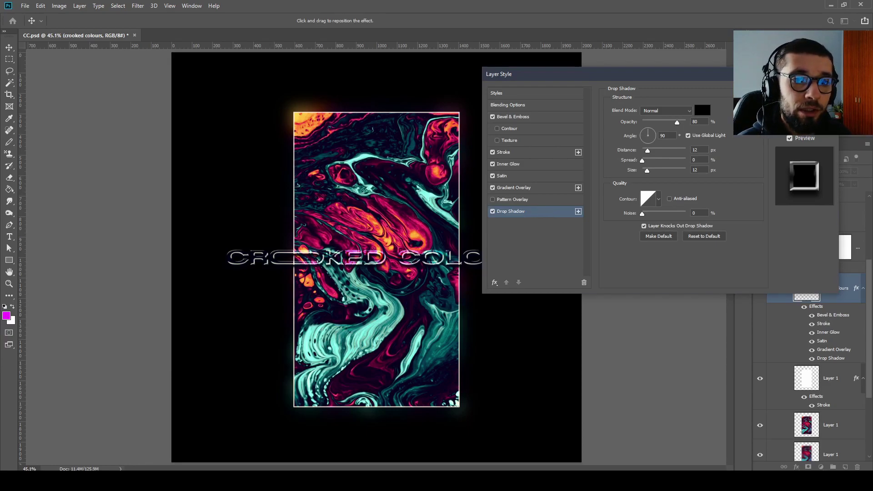
key(Return)
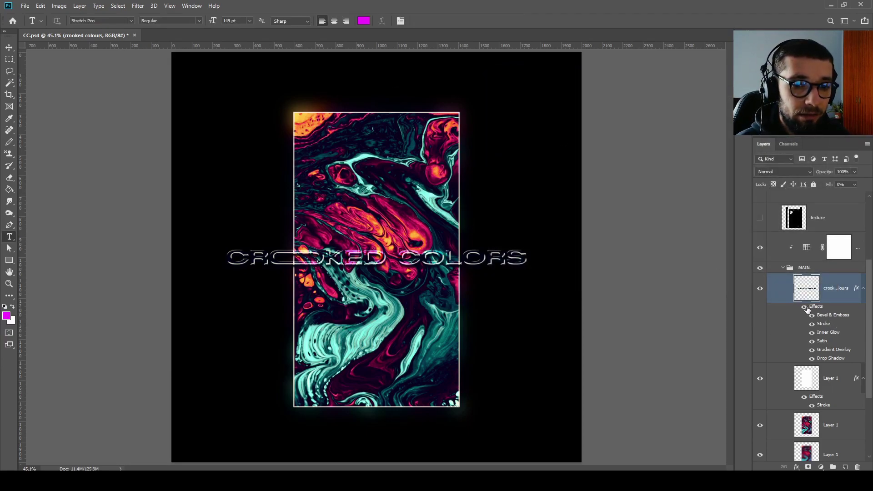
- Toggle the title's effects off and on, then collapse its fx list and the v2 group
click(804, 307)
click(805, 308)
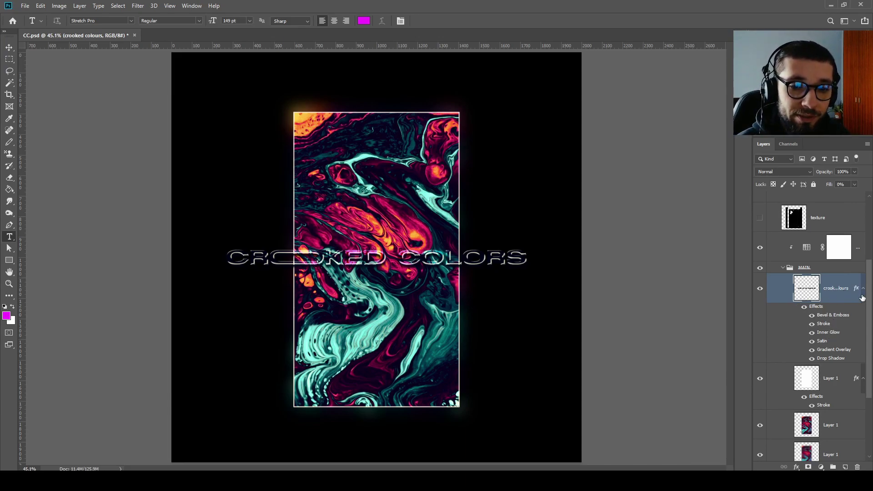
click(863, 289)
click(771, 415)
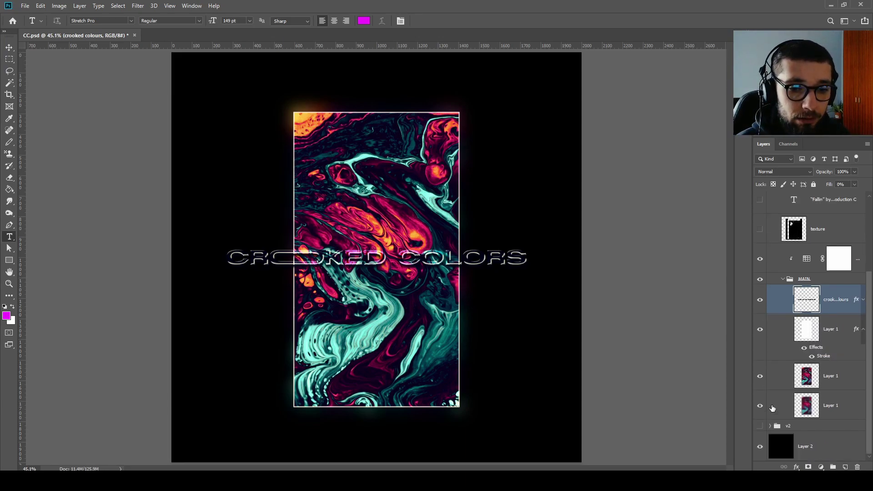
scroll(773, 396, up, 3)
scroll(782, 364, down, 2)
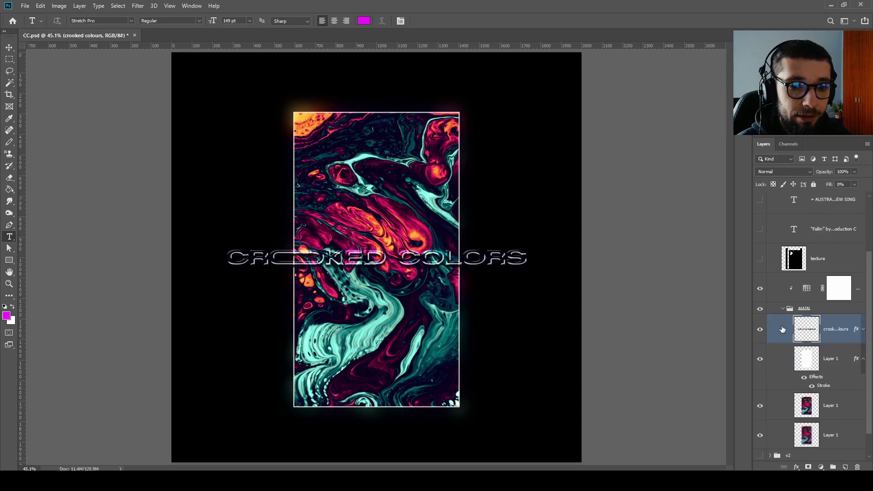
scroll(782, 331, up, 2)
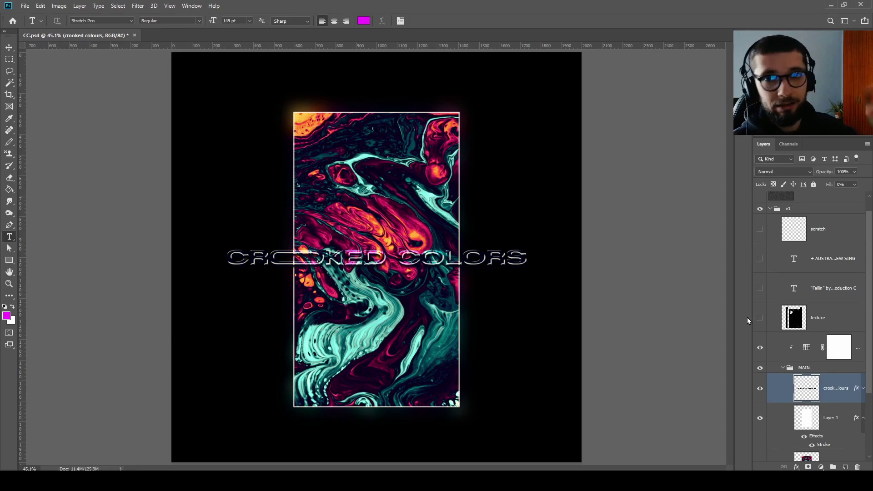
- Make the texture layer visible with its blend mode kept at Screen
click(760, 319)
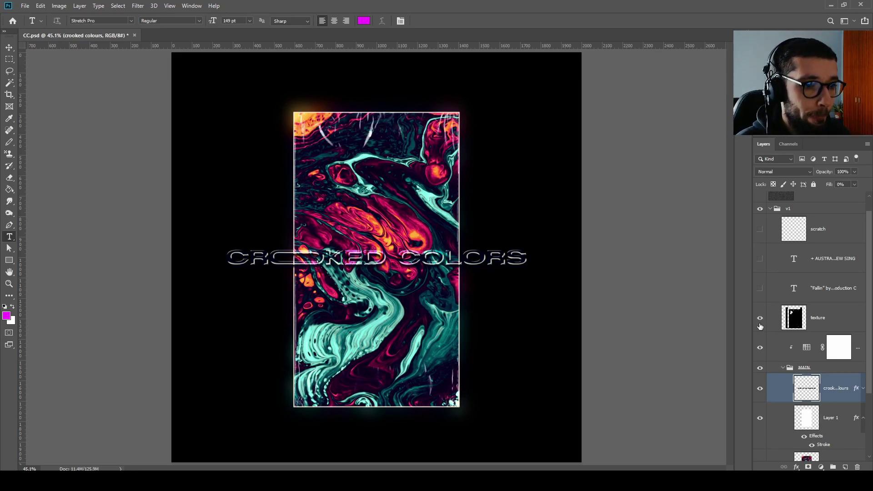
click(820, 321)
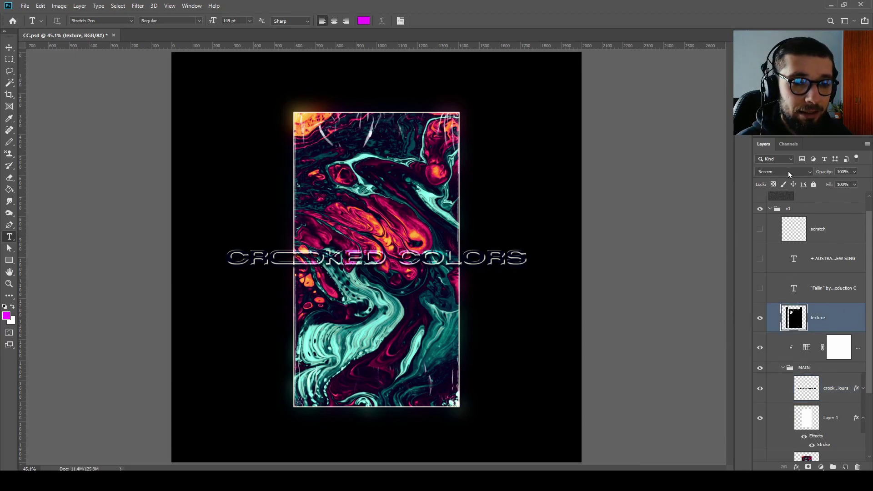
click(792, 171)
click(800, 228)
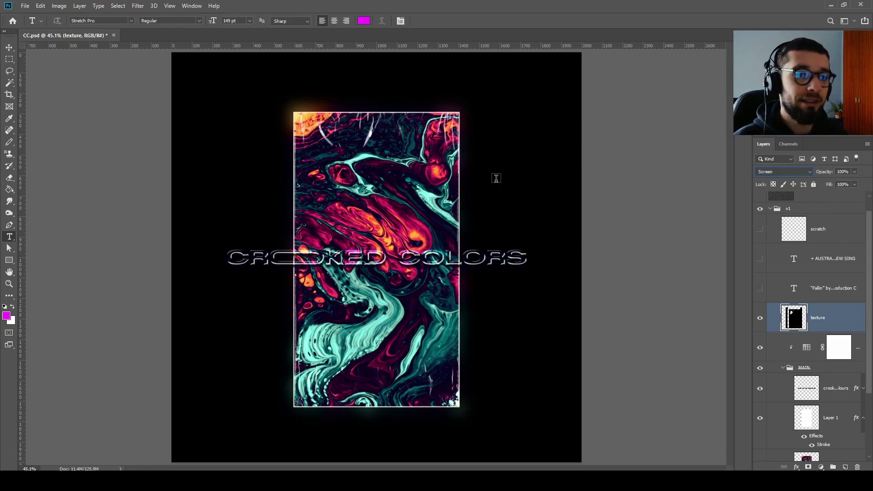
click(10, 47)
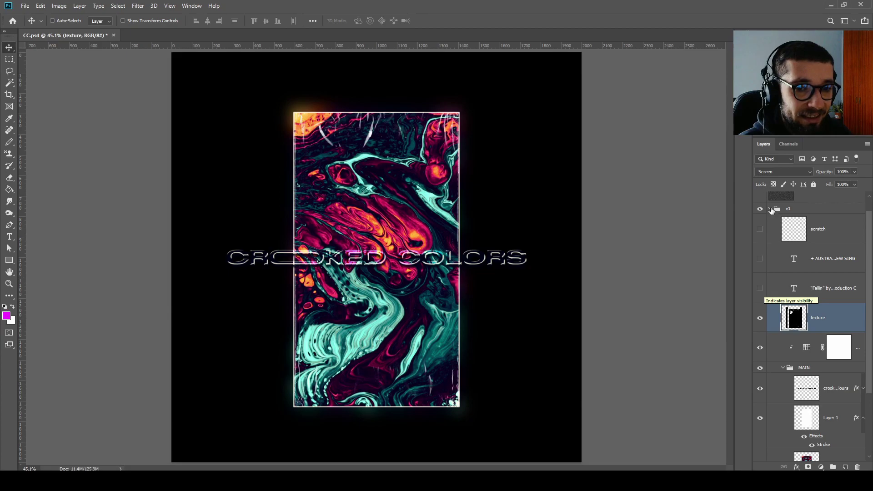
- Show the scratch layer, switch to the Pencil with white as drawing colour, and select the scratch layer
click(761, 230)
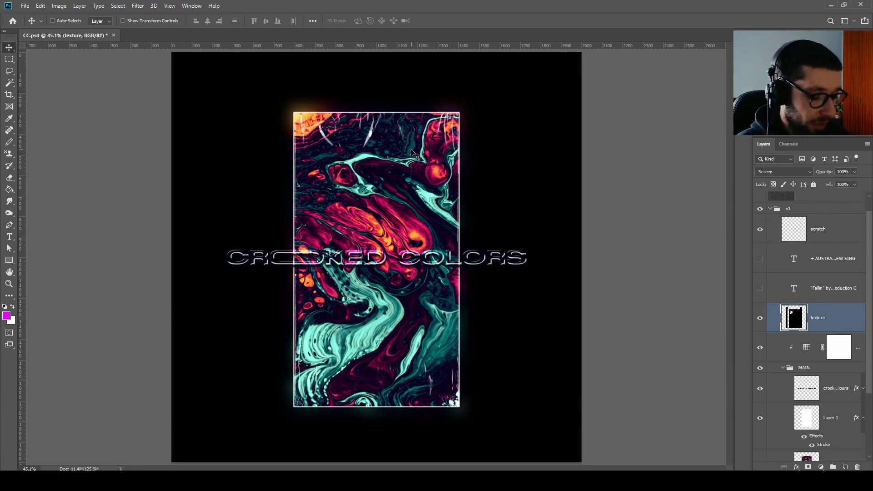
key(b)
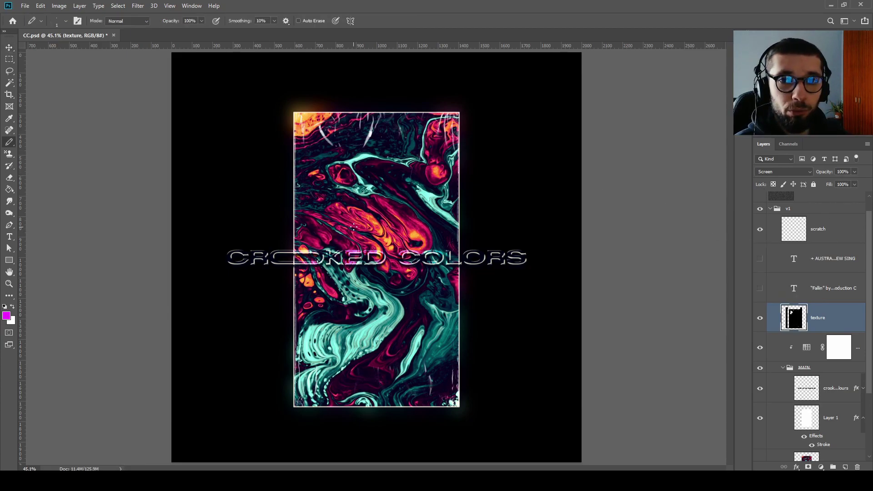
right_click(376, 224)
key(Escape)
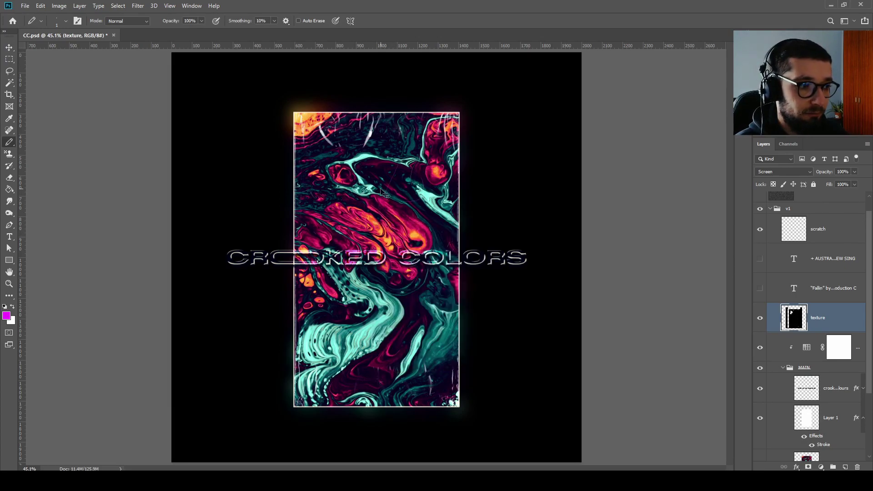
key(x)
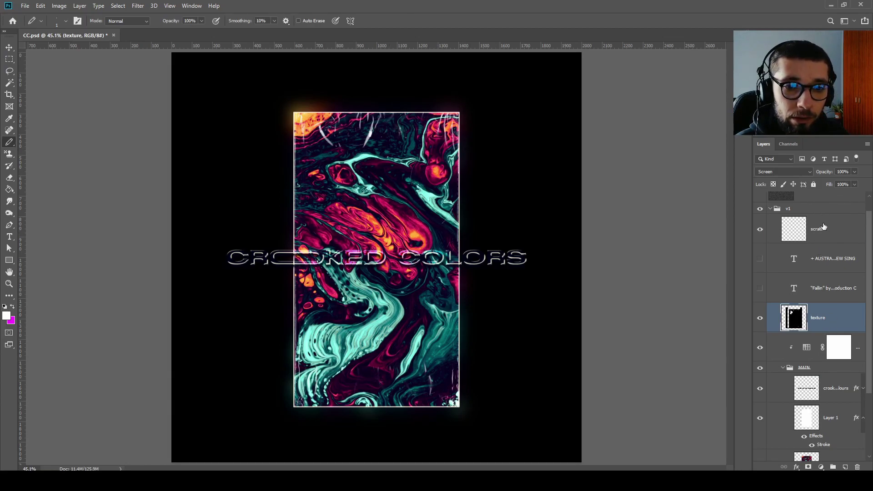
click(824, 228)
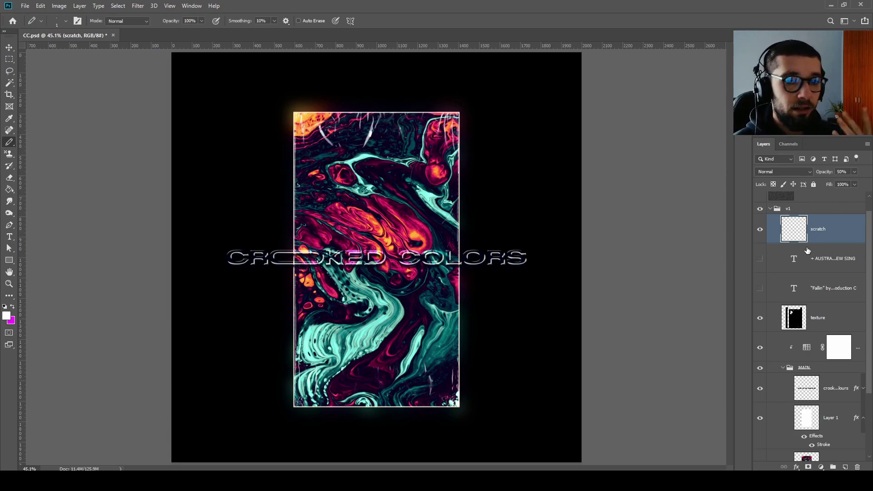
scroll(764, 217, up, 1)
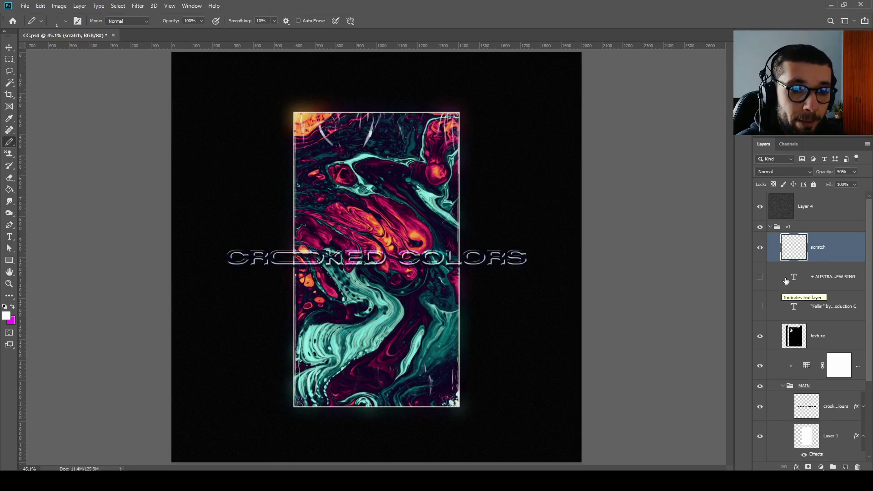
- Reveal the 'Fallin' credits beneath the artwork, commit the credits text, and hide the AUSTRA headline again
click(760, 277)
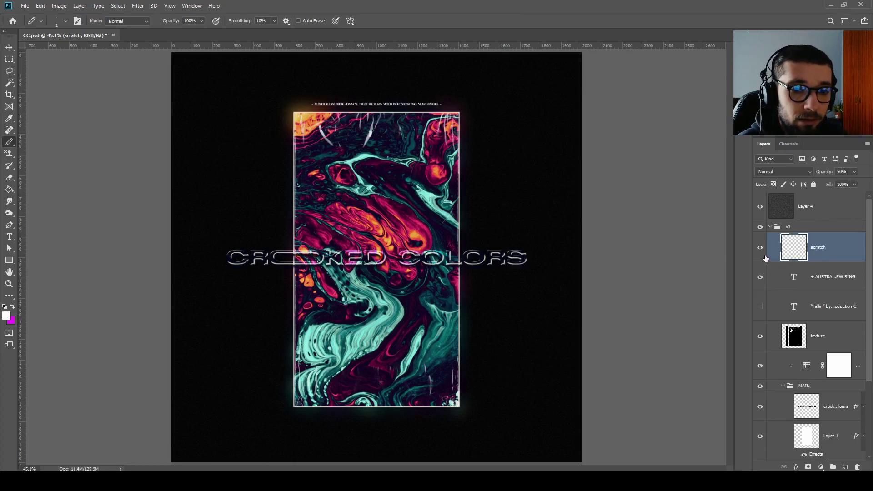
click(765, 281)
click(764, 315)
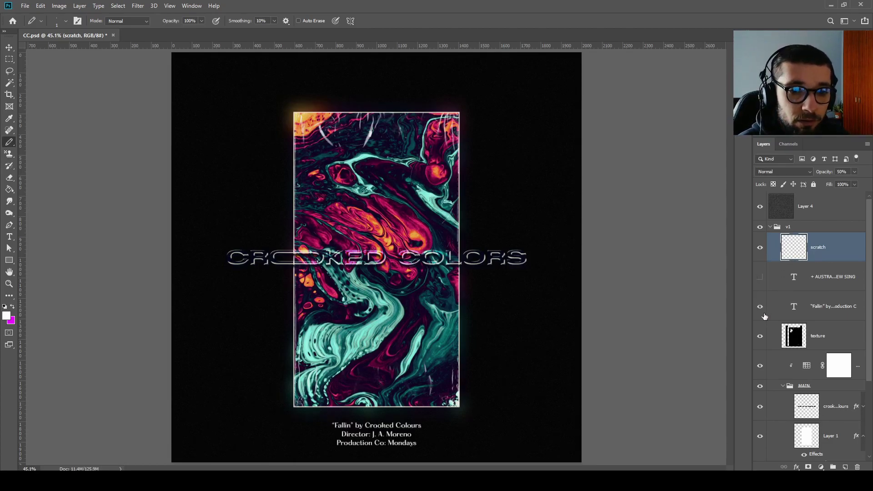
click(9, 48)
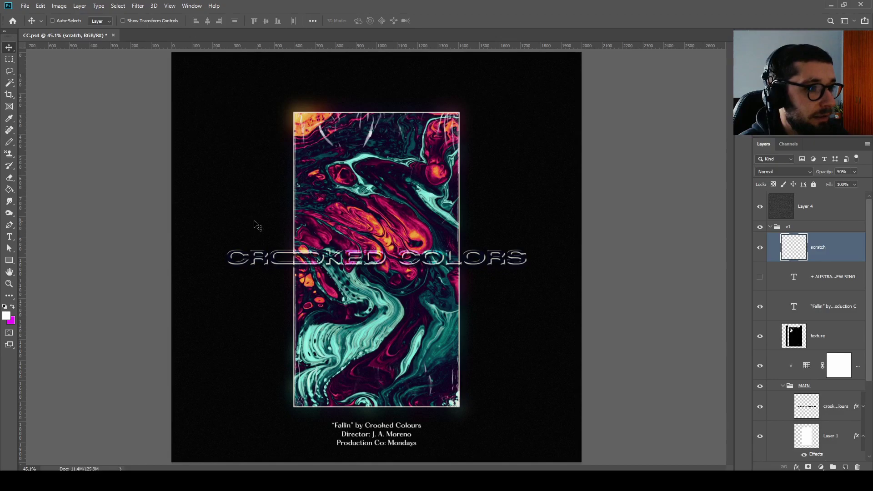
key(t)
click(405, 434)
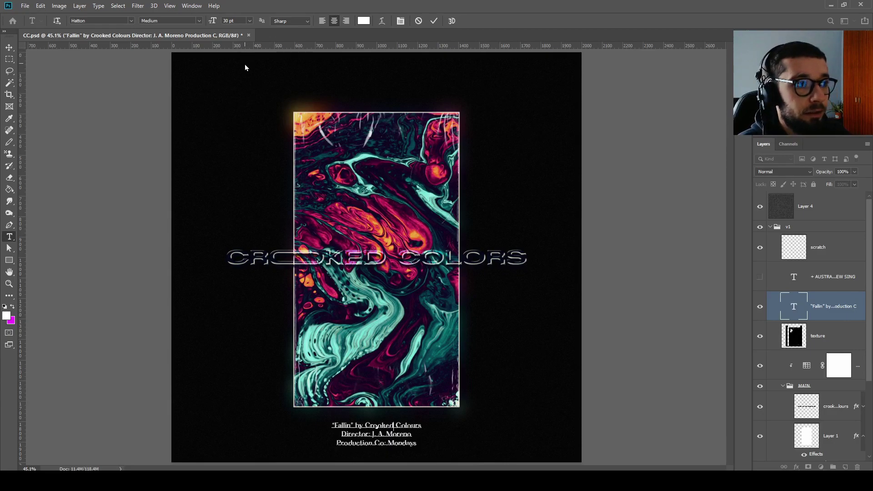
key(ctrl+Return)
click(761, 276)
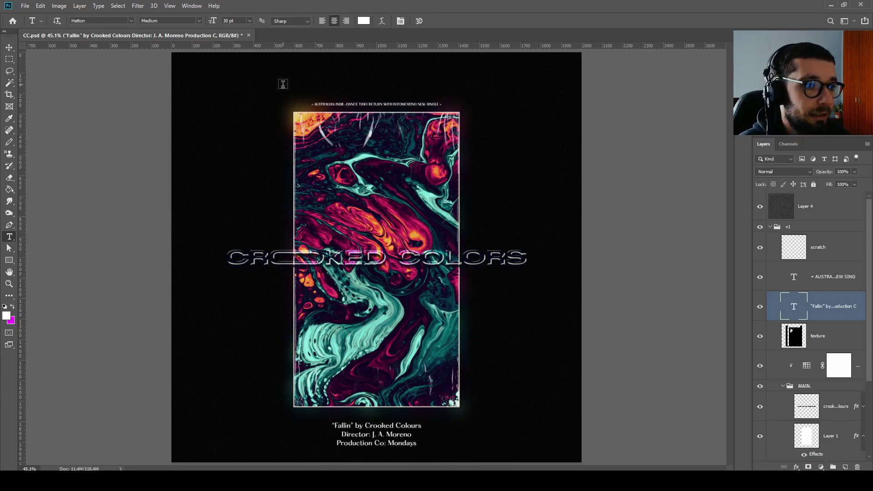
click(9, 47)
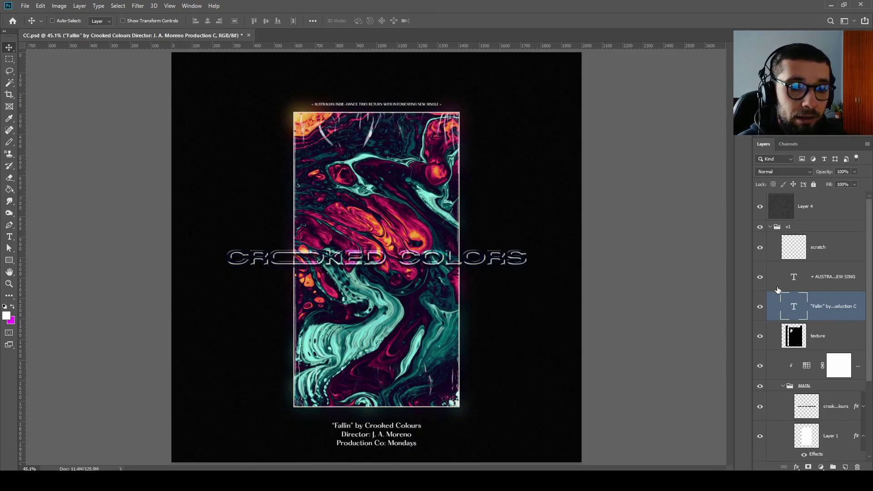
click(760, 277)
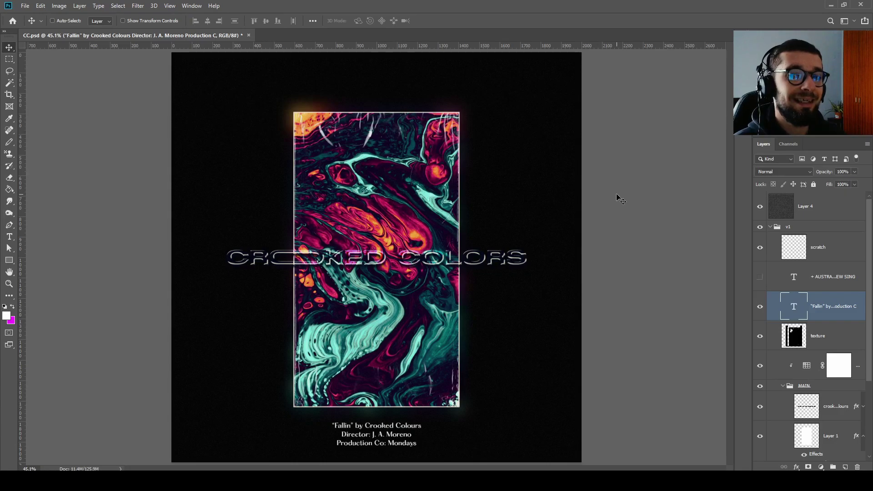
- Hide the v1 Layer 1 artwork layers and the texture layer
scroll(749, 265, down, 3)
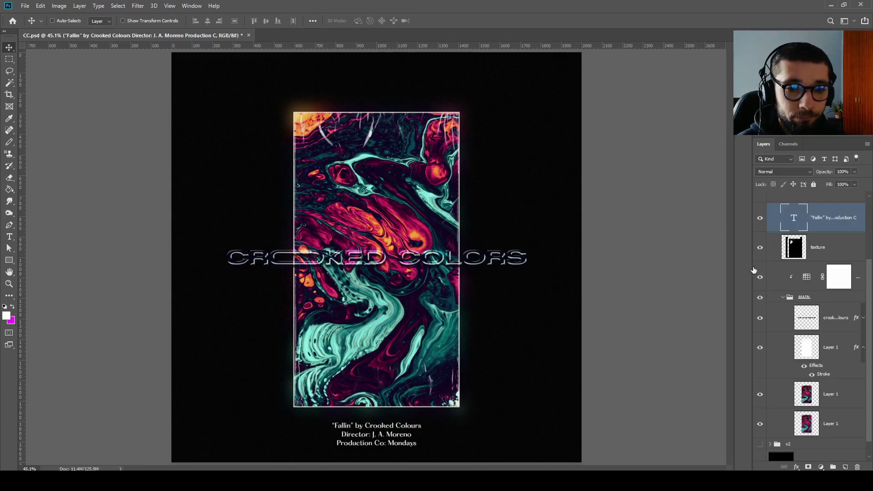
scroll(763, 301, down, 1)
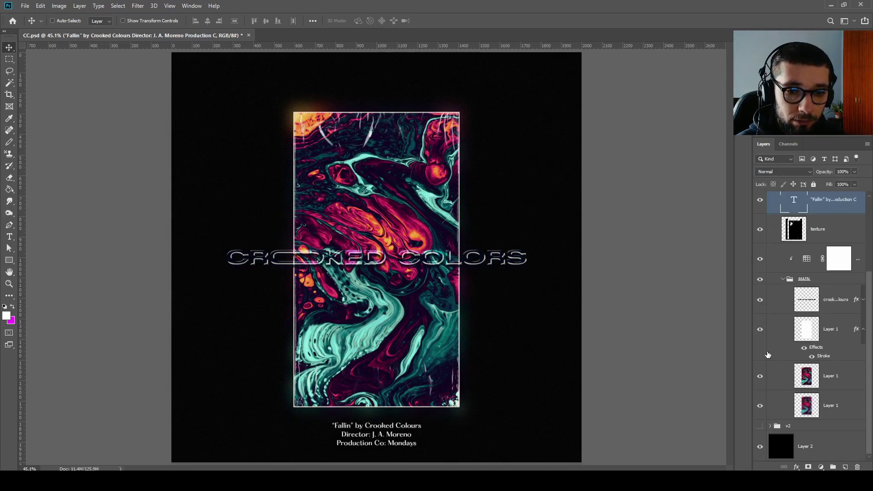
drag(760, 328, 760, 406)
click(761, 228)
scroll(761, 235, up, 2)
scroll(762, 234, up, 2)
scroll(762, 254, down, 4)
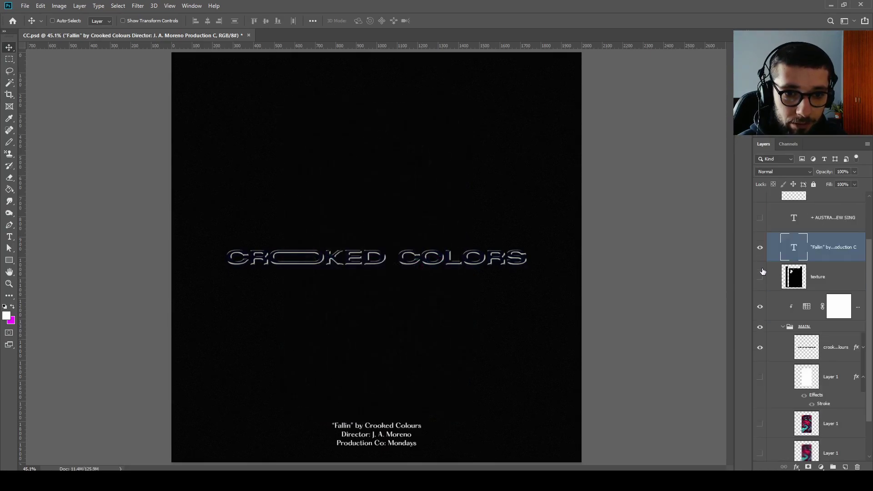
- Show and expand the v2 group, then select its upper paint blob layer
click(760, 426)
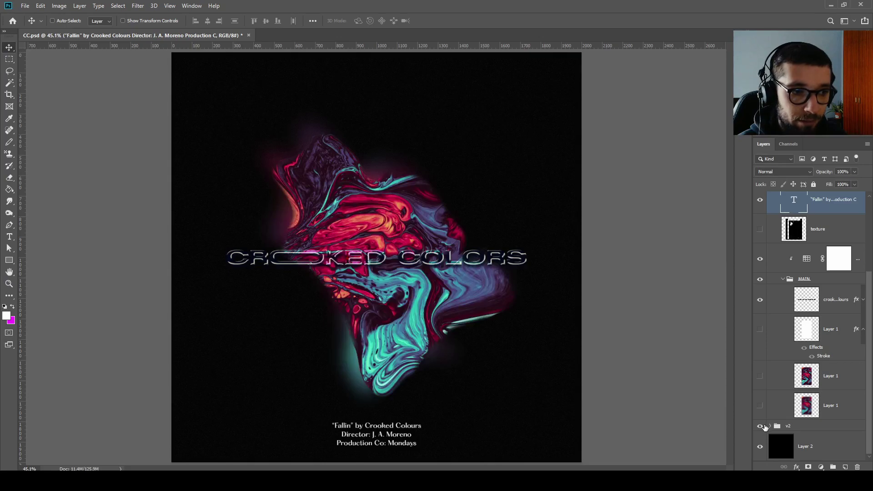
click(770, 426)
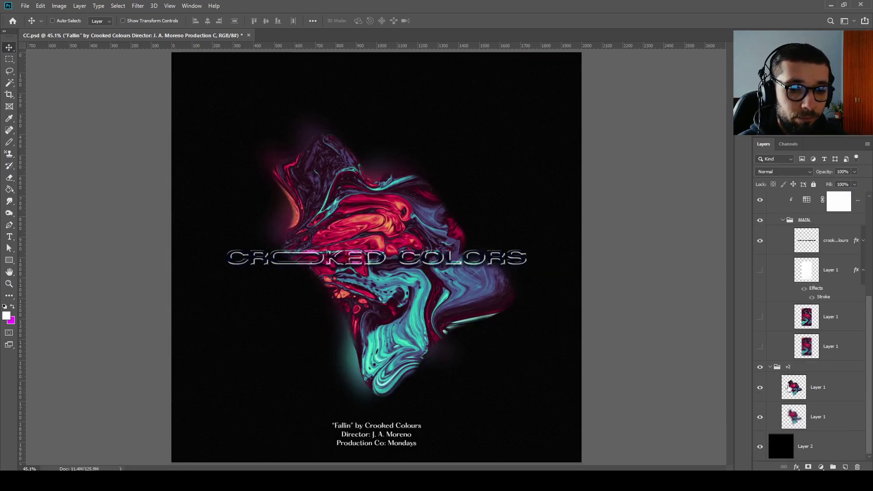
click(796, 367)
click(821, 324)
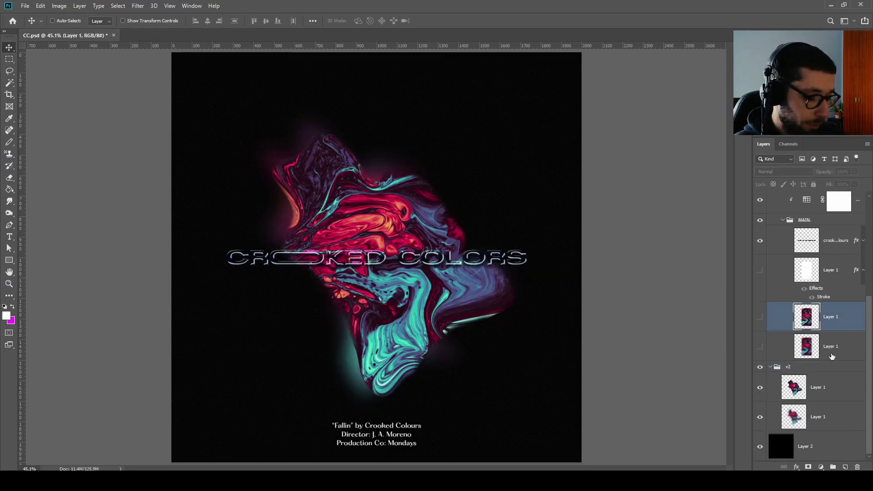
click(819, 399)
- Try a Free Transform Warp on the blob, then cancel it
key(ctrl+t)
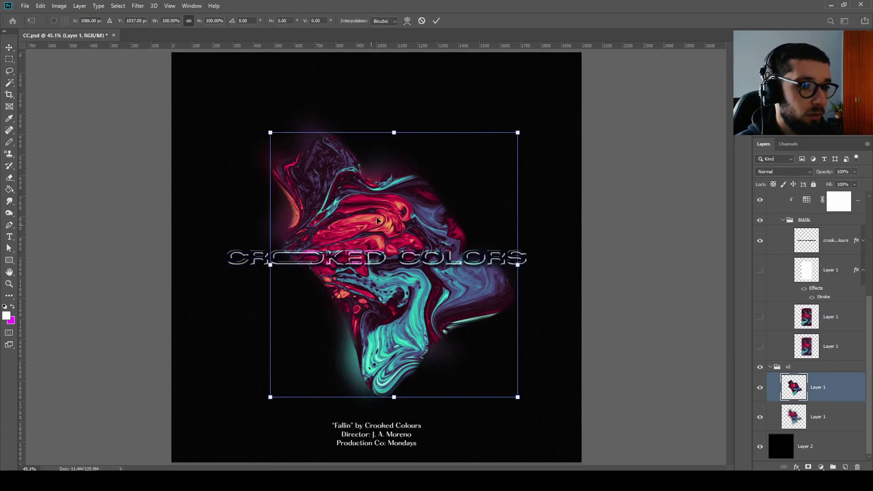
right_click(388, 213)
click(412, 260)
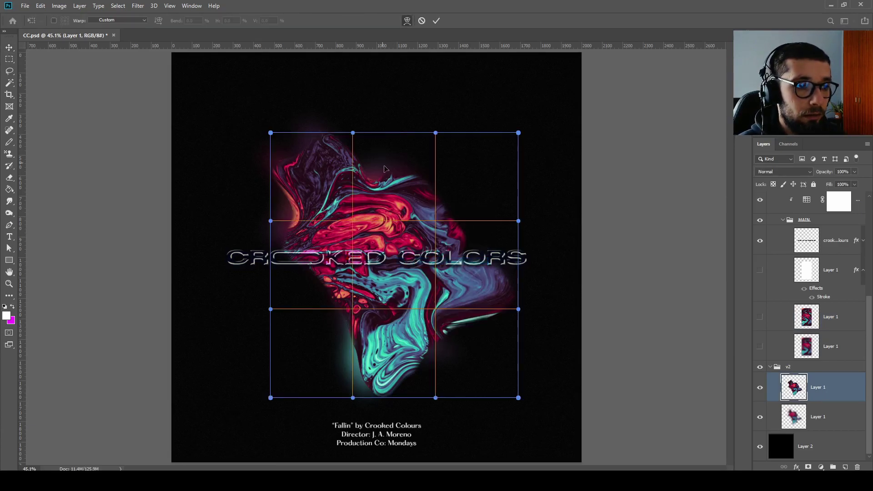
drag(394, 187, 408, 211)
key(Escape)
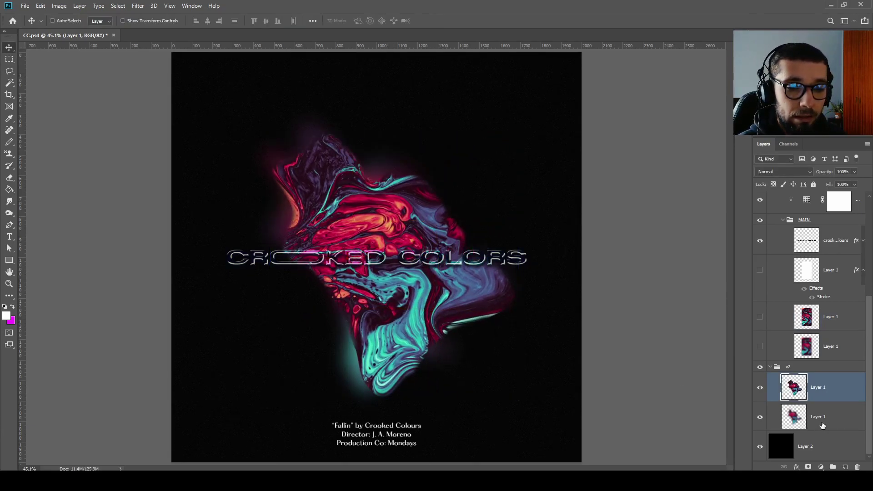
- Select the lower blob layer in v2 and browse the Filter and 3D menus
click(829, 422)
click(138, 6)
click(215, 43)
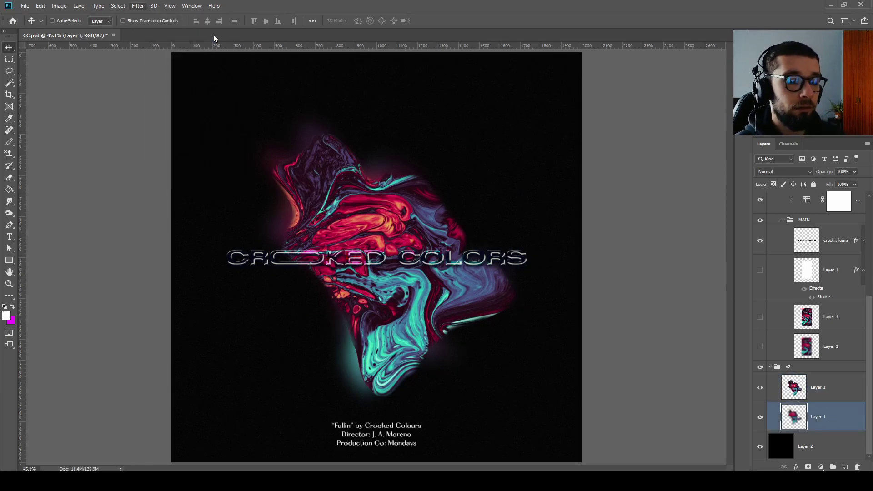
click(138, 6)
key(Escape)
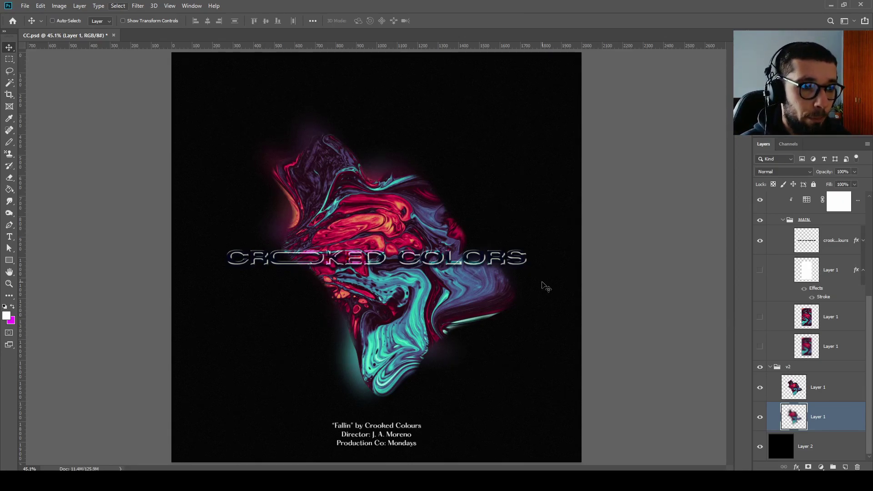
key(e)
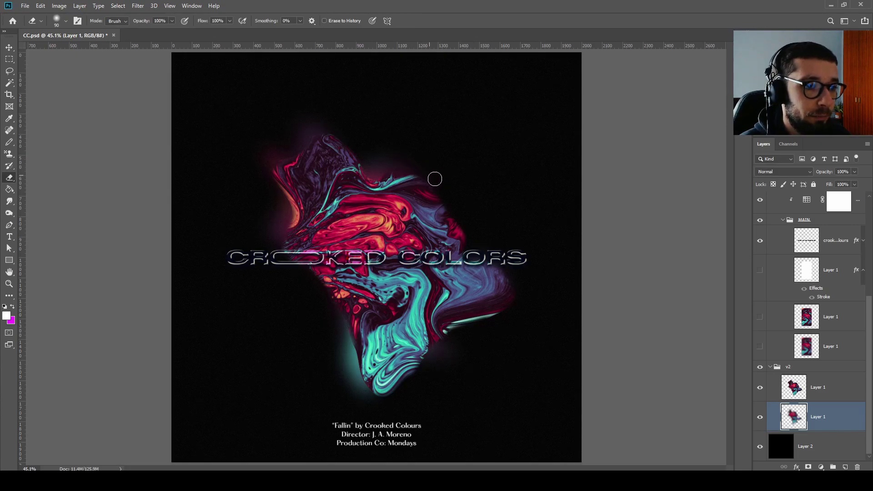
click(841, 396)
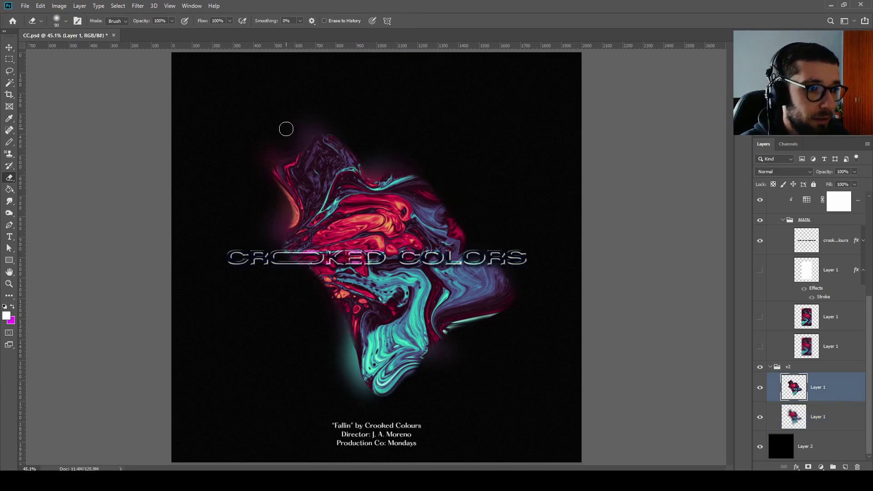
scroll(285, 155, up, 4)
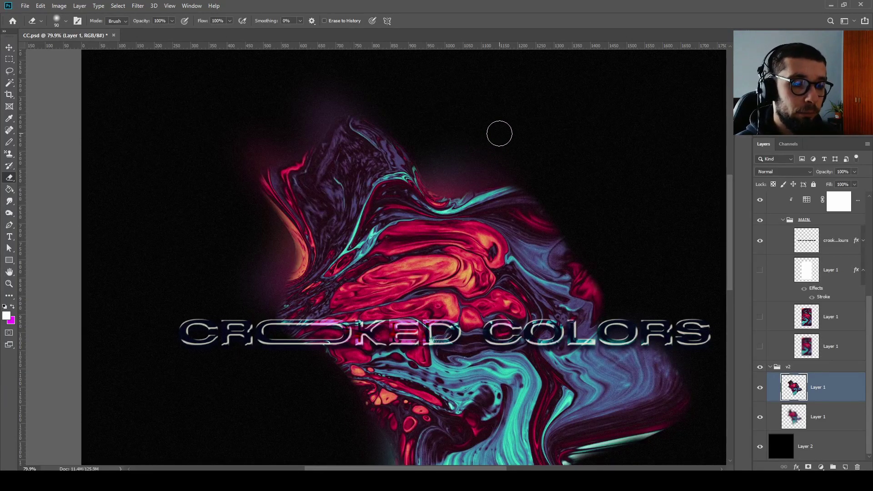
scroll(546, 232, down, 1)
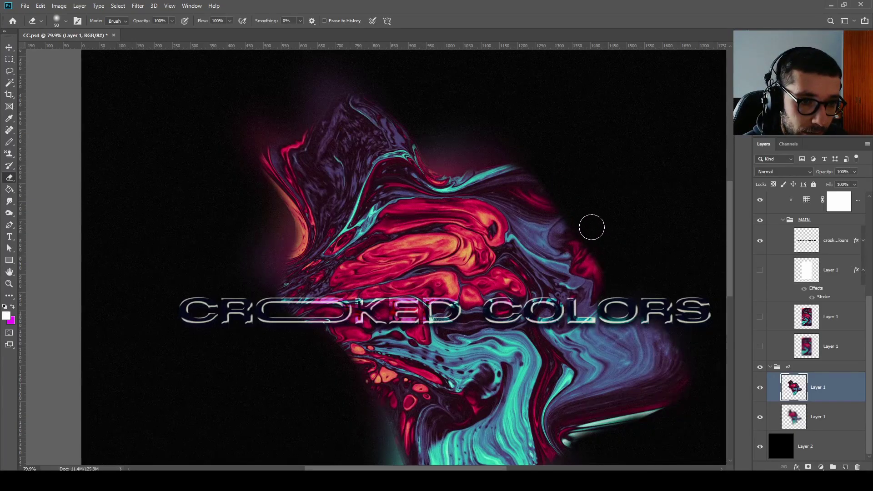
scroll(575, 204, down, 1)
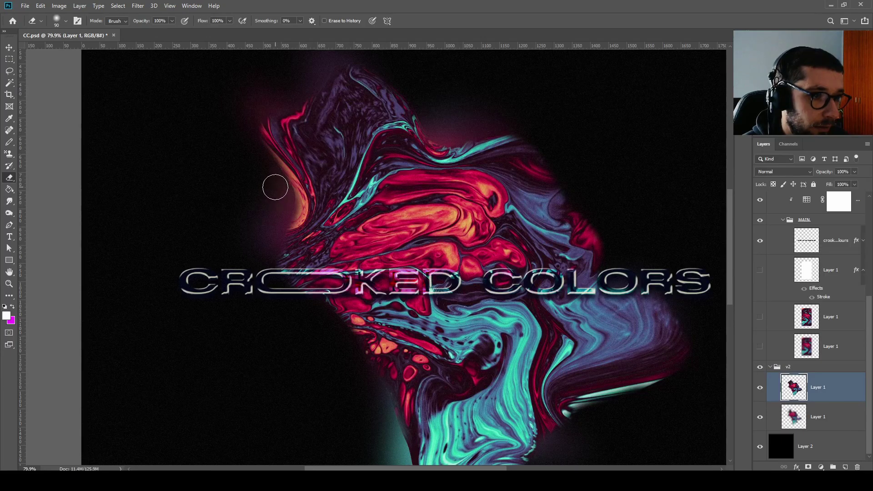
scroll(500, 404, down, 1)
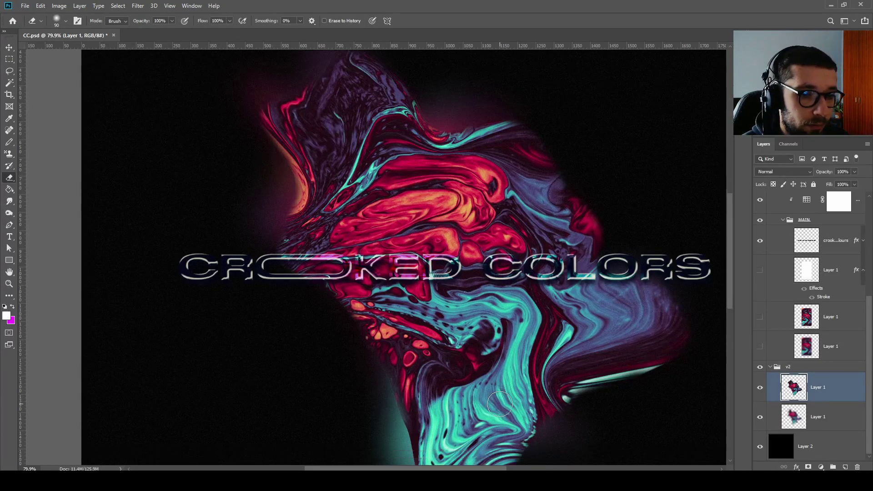
scroll(585, 361, down, 5)
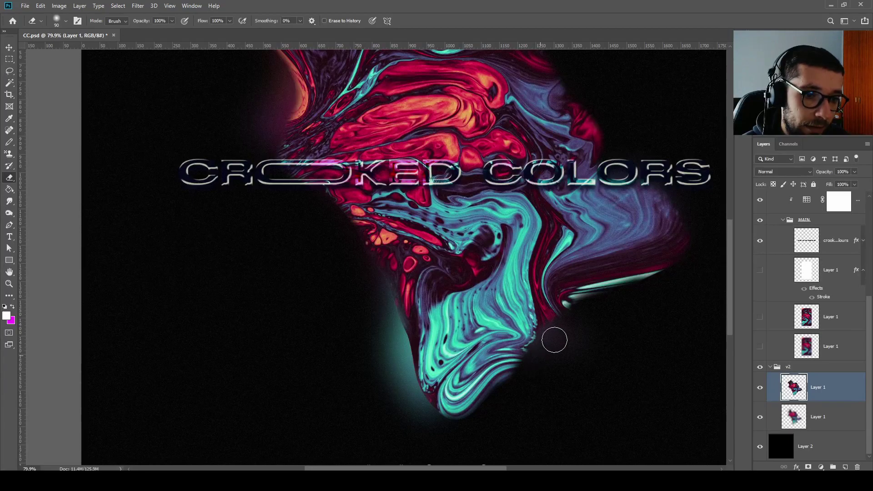
key(ctrl+0)
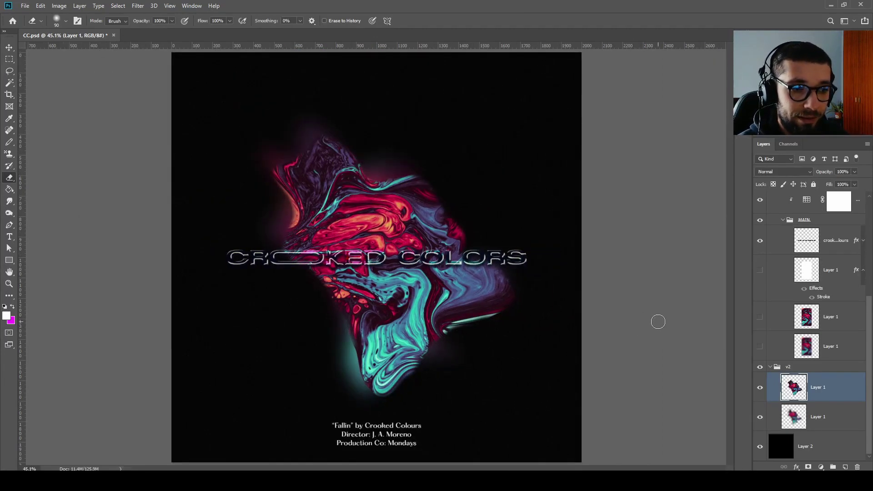
click(818, 414)
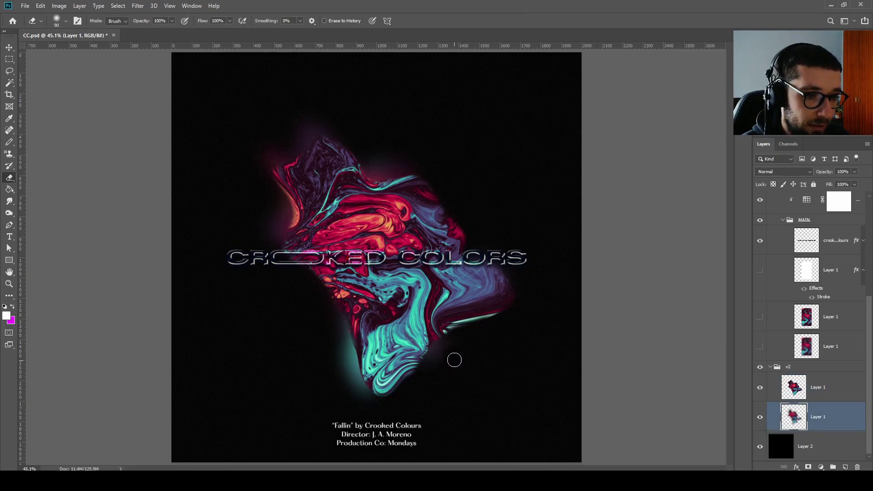
scroll(443, 355, up, 3)
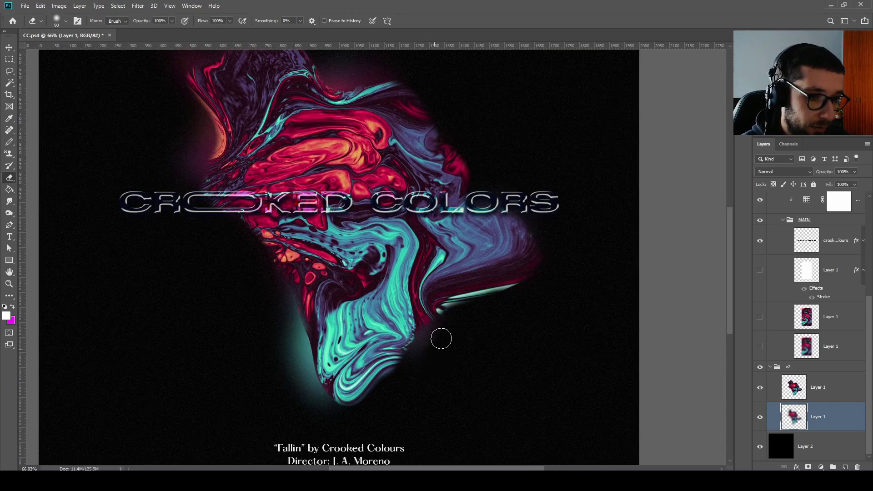